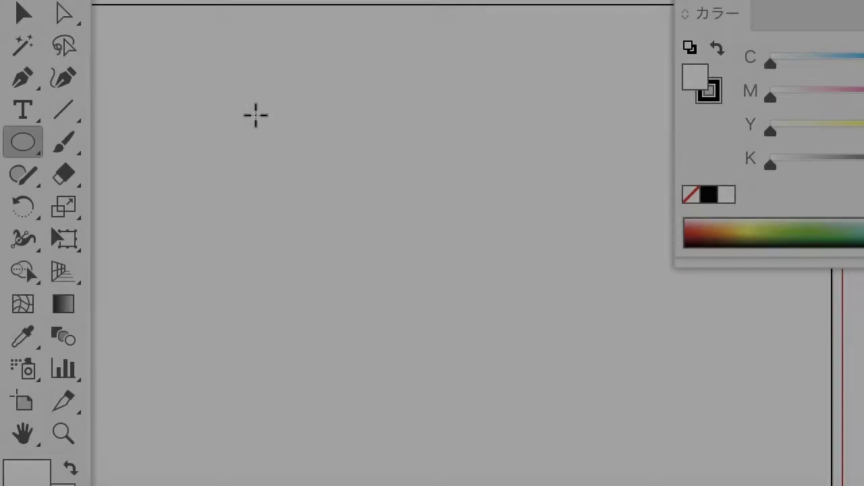
Drag out a large circle on the blank artboard with the Ellipse tool
mouse_move(252, 114)
mouse_down()
mouse_move(553, 392)
mouse_move(559, 417)
mouse_up()
Make two smaller concentric copies of the circle with the Scale tool
click(80, 217)
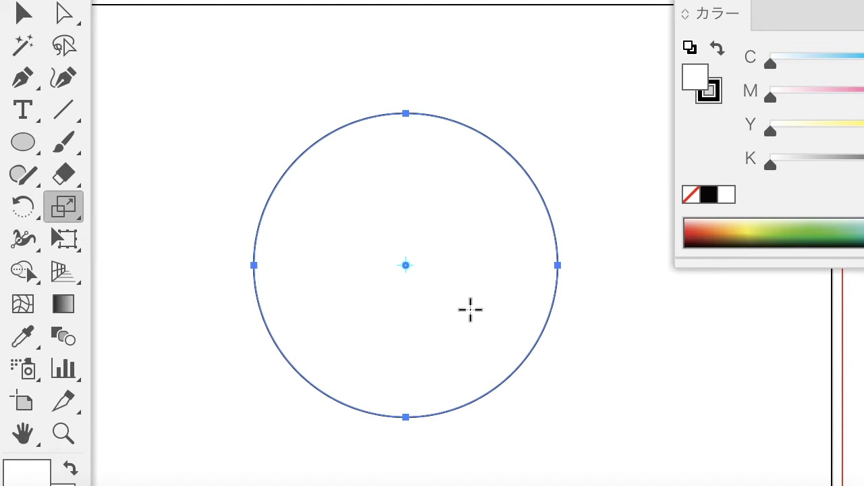
mouse_move(620, 108)
mouse_down()
mouse_move(588, 139)
mouse_move(571, 183)
mouse_move(560, 170)
mouse_move(539, 196)
mouse_move(528, 189)
mouse_up()
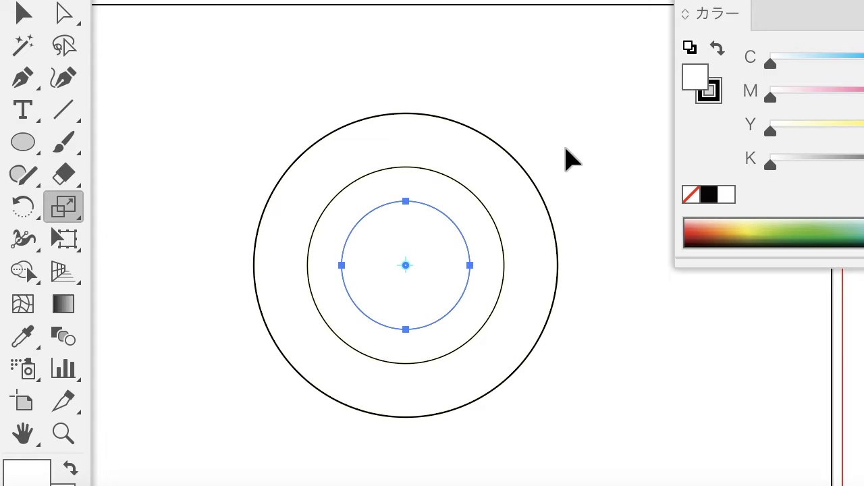
mouse_move(571, 160)
mouse_down()
mouse_move(543, 164)
mouse_move(575, 170)
mouse_move(553, 198)
mouse_up()
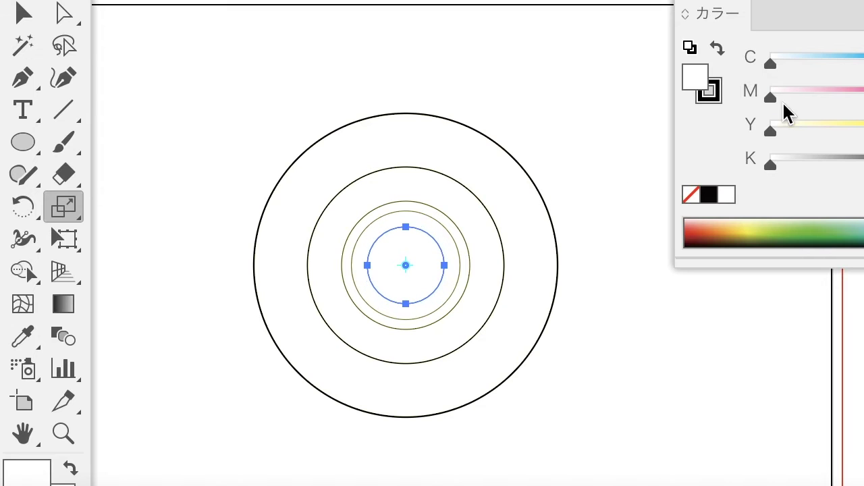
Fill the centre circle magenta, the outer circle black and the ring blue, then zoom in
click(858, 233)
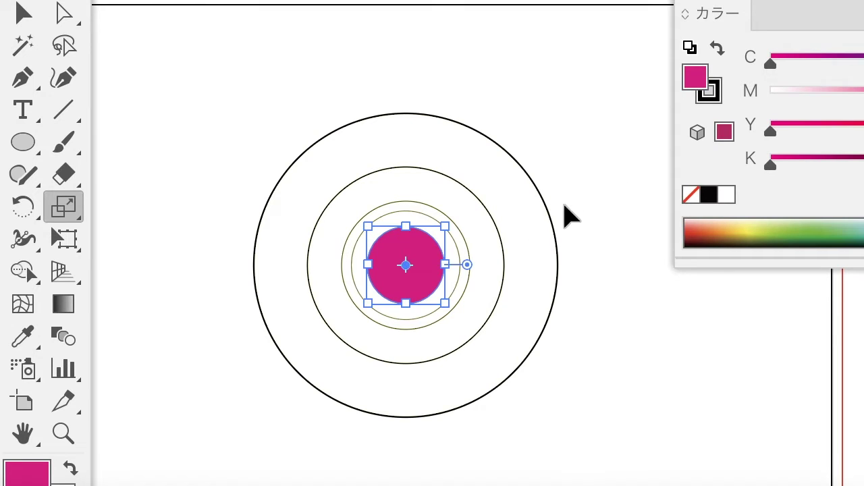
click(551, 227)
click(709, 195)
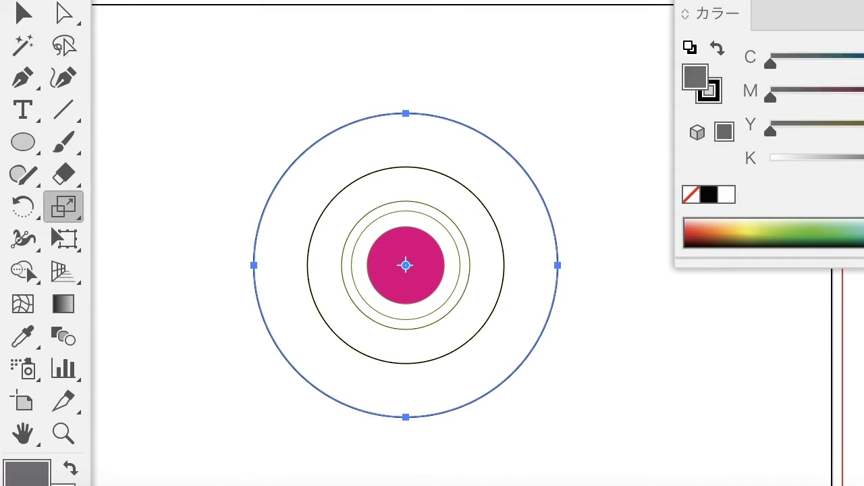
click(471, 264)
key(ctrl+shift+b)
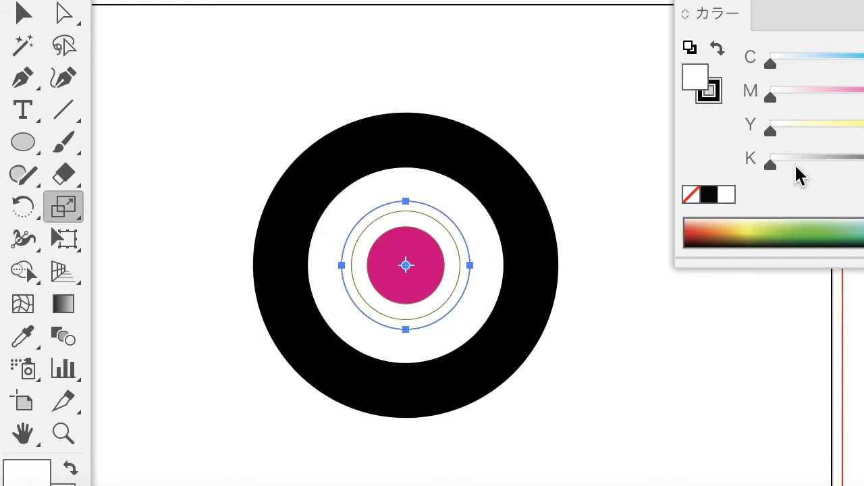
click(855, 166)
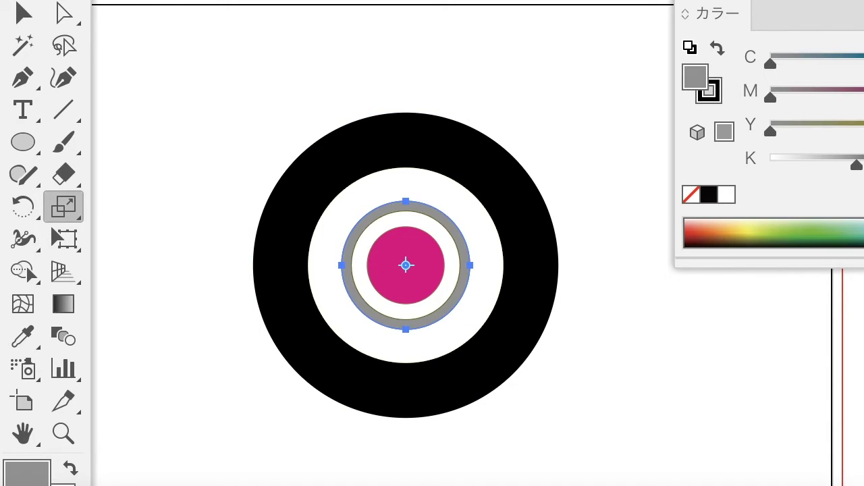
click(863, 233)
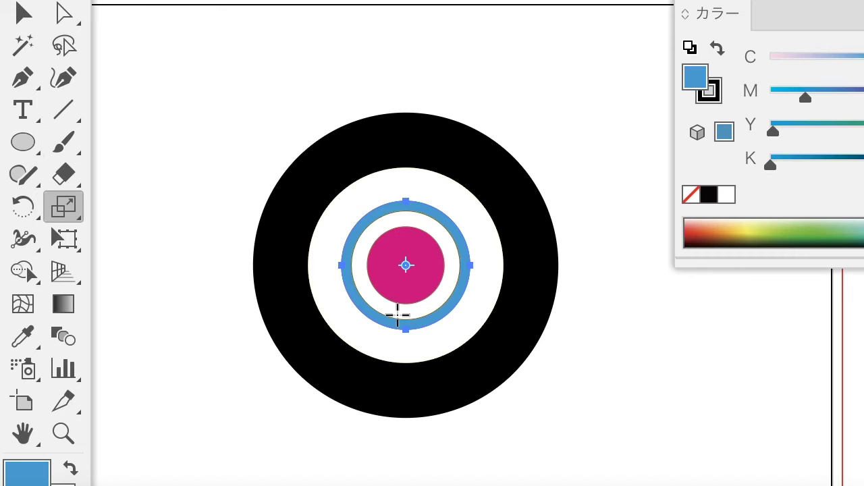
scroll(447, 270, up, 2)
scroll(447, 270, up, 2)
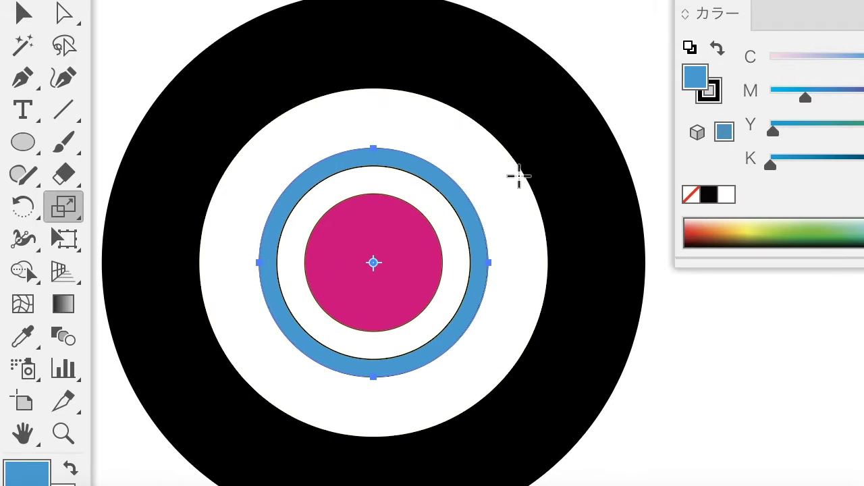
drag(23, 142, 202, 141)
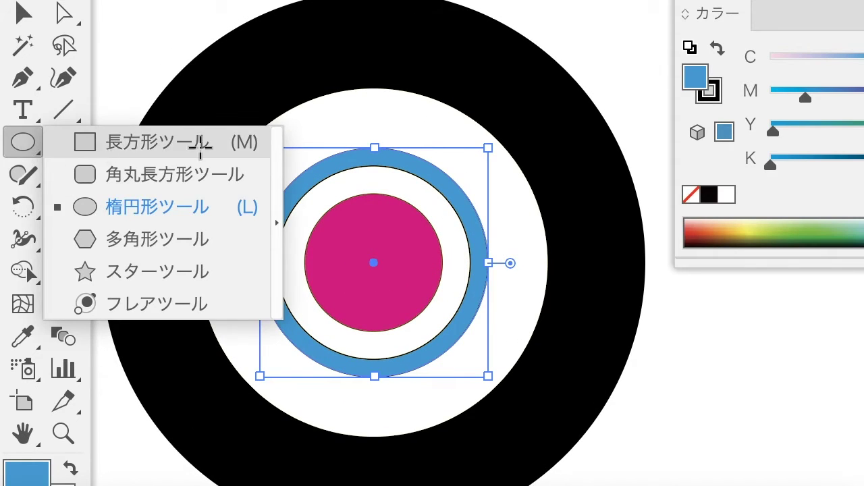
Draw a small magenta square above the blue ring
ctrl+click(419, 118)
ctrl+click(417, 231)
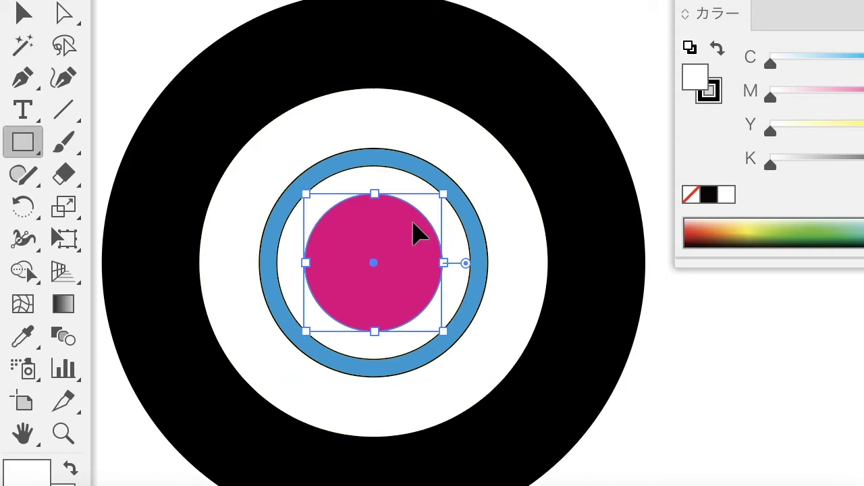
drag(360, 104, 387, 138)
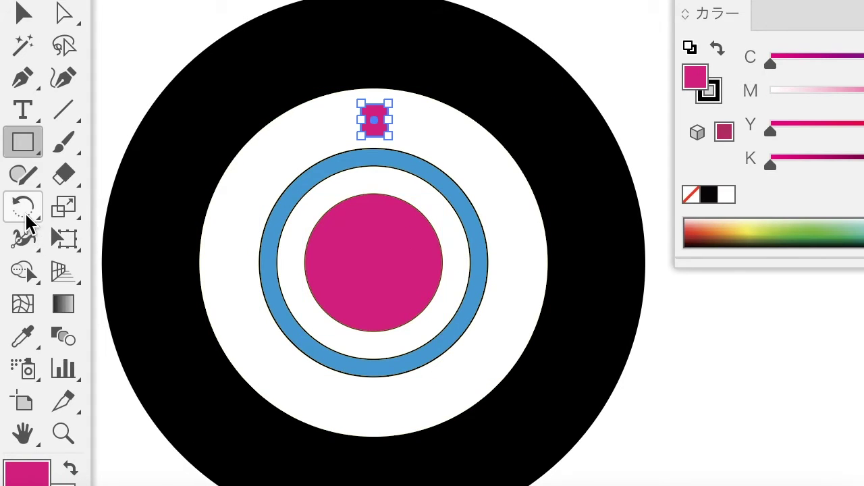
Copy the square at 30° around the reel centre, repeat it, and select the squares
click(23, 206)
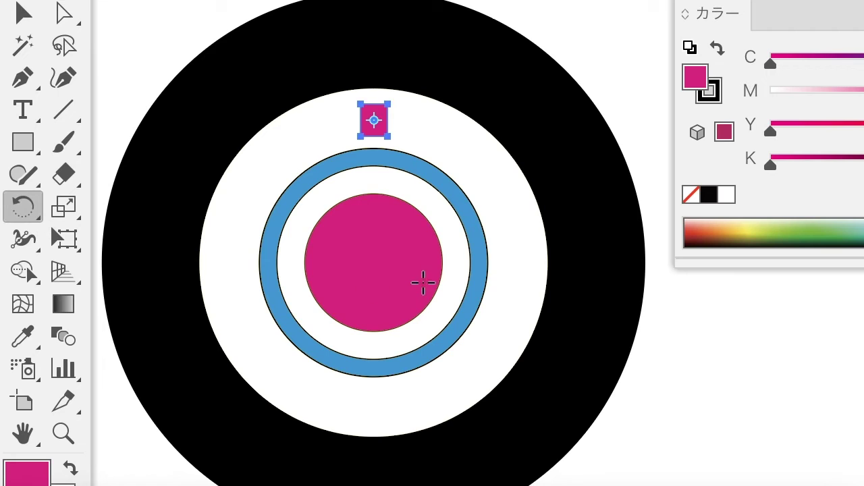
alt+click(373, 264)
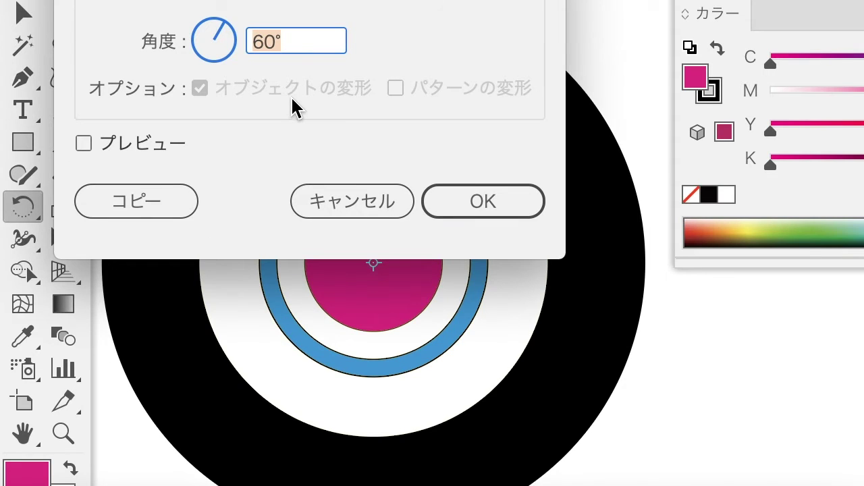
text(30)
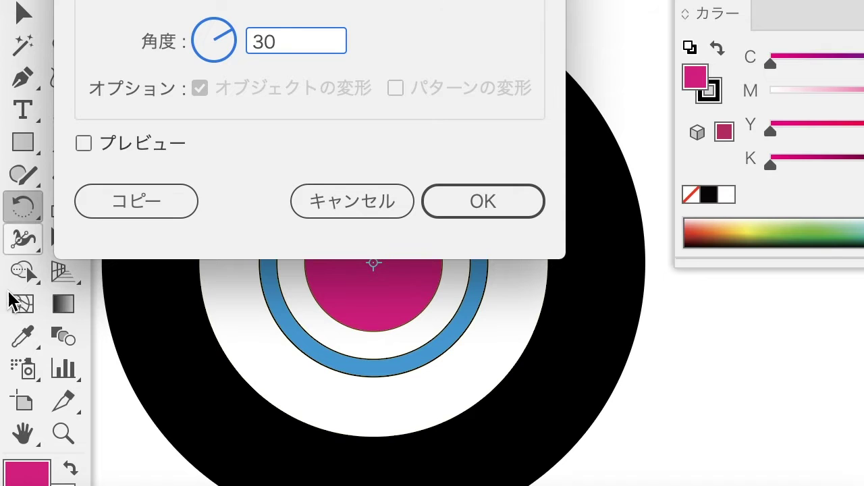
click(160, 206)
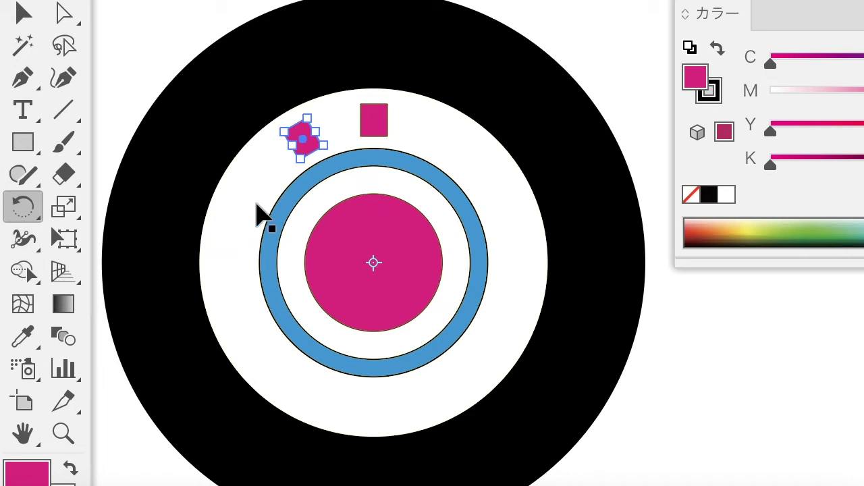
key(ctrl+d)
key(ctrl+d)
key(ctrl+d)
key(ctrl+d)
key(ctrl+d)
key(ctrl+d)
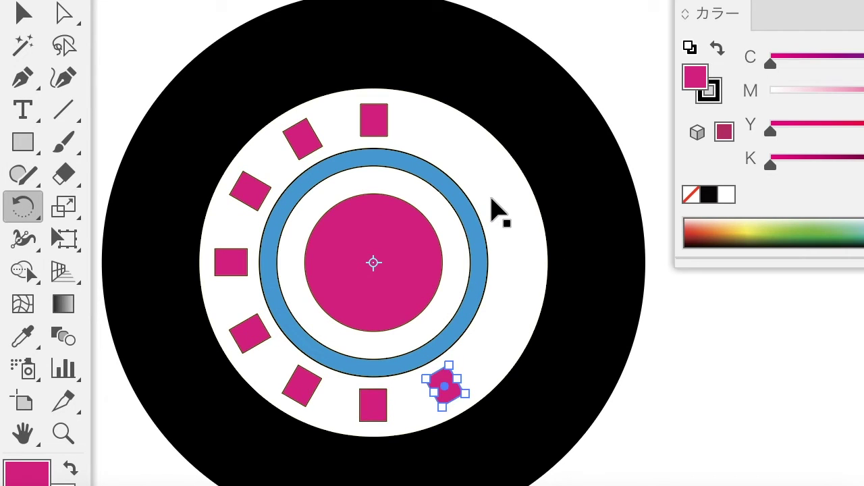
key(ctrl+d)
key(ctrl+d)
key(ctrl+d)
key(ctrl+d)
key(ctrl+a)
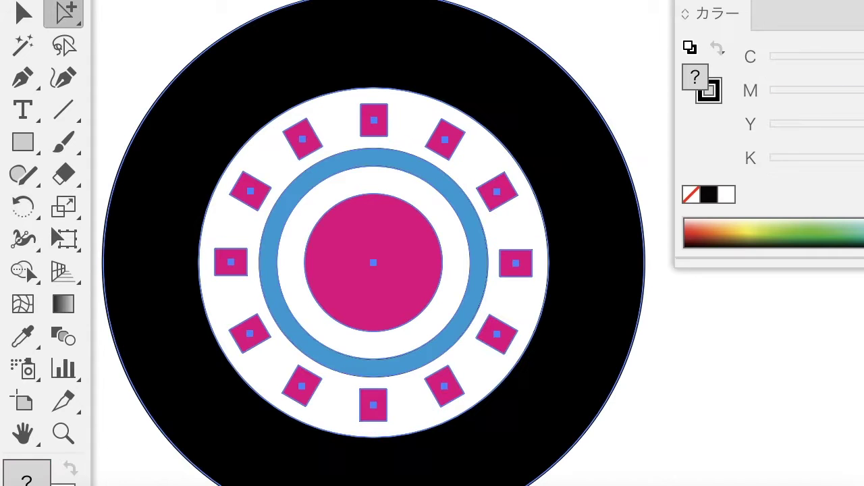
drag(274, 87, 351, 416)
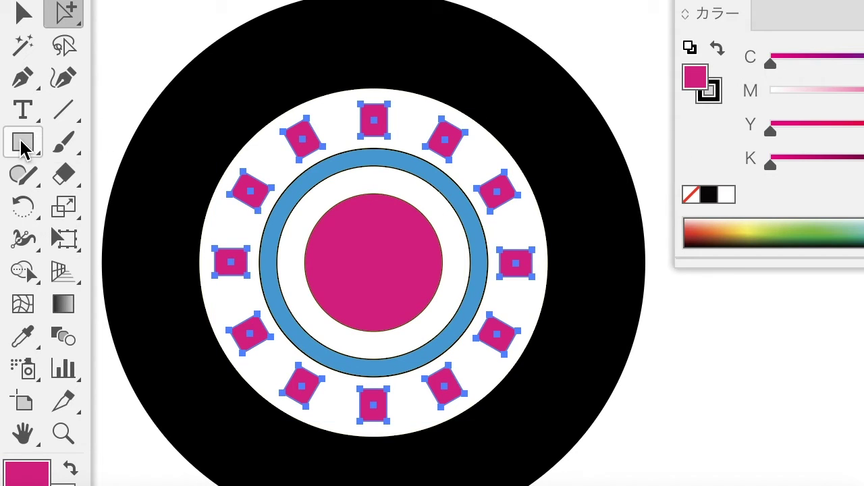
Draw a small square at the top of the magenta hub and copy it at 60° around the centre
click(23, 144)
ctrl+click(385, 192)
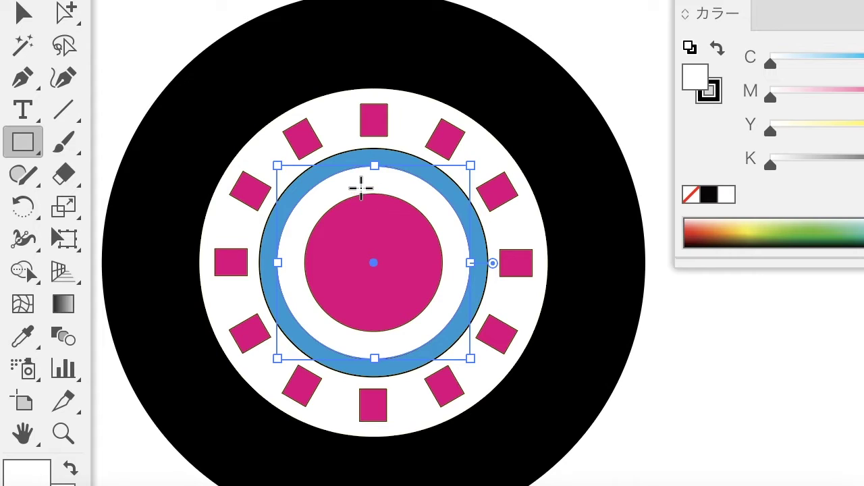
mouse_move(360, 188)
mouse_down()
mouse_move(385, 224)
mouse_move(389, 218)
mouse_up()
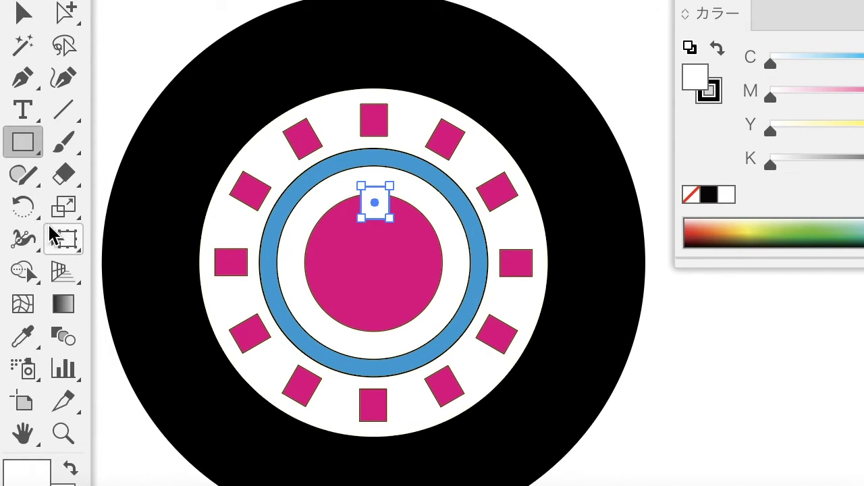
key(r)
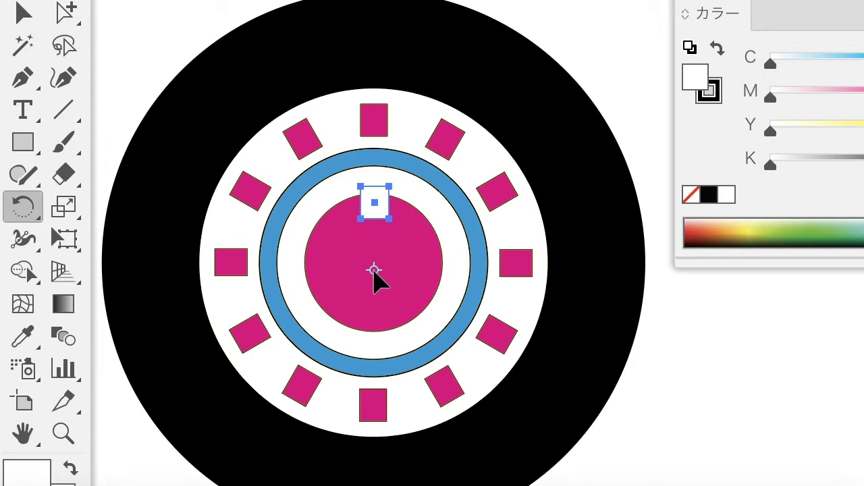
alt+click(374, 269)
text(60)
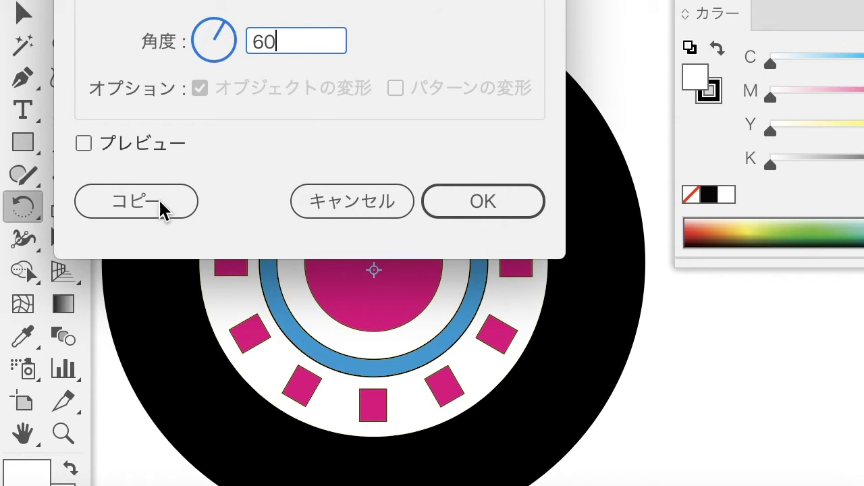
click(162, 209)
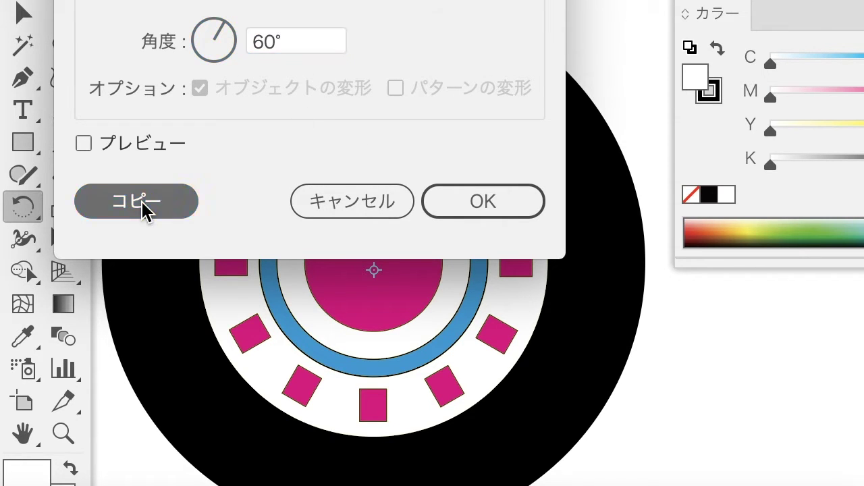
key(ctrl+d)
key(ctrl+d)
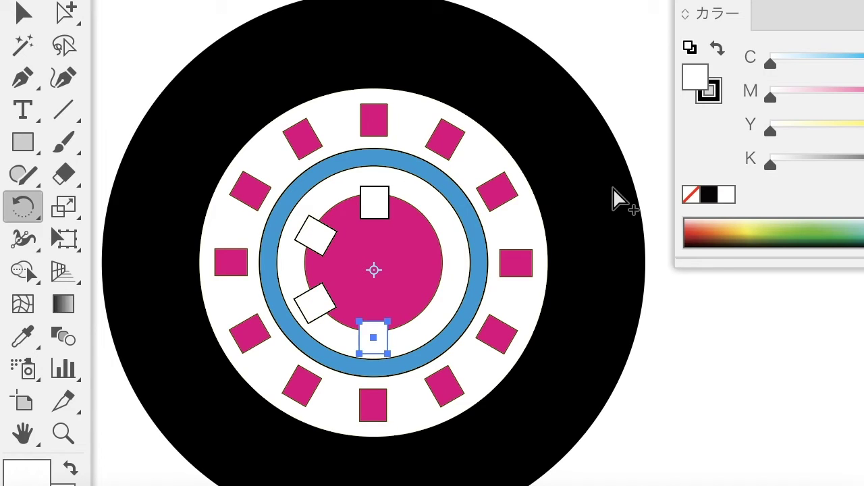
key(ctrl+d)
key(ctrl+d)
Select all the white notch squares around the hub
ctrl+shift+click(375, 202)
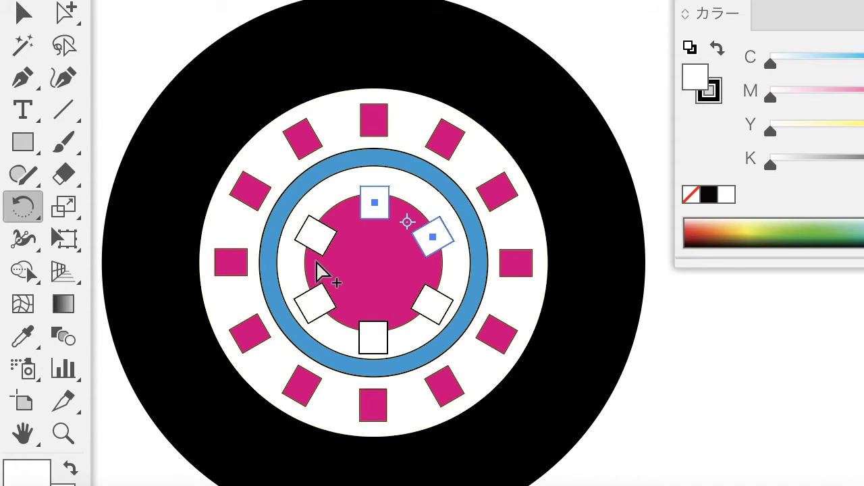
ctrl+shift+click(316, 235)
ctrl+shift+click(314, 302)
ctrl+shift+click(373, 338)
ctrl+shift+click(432, 304)
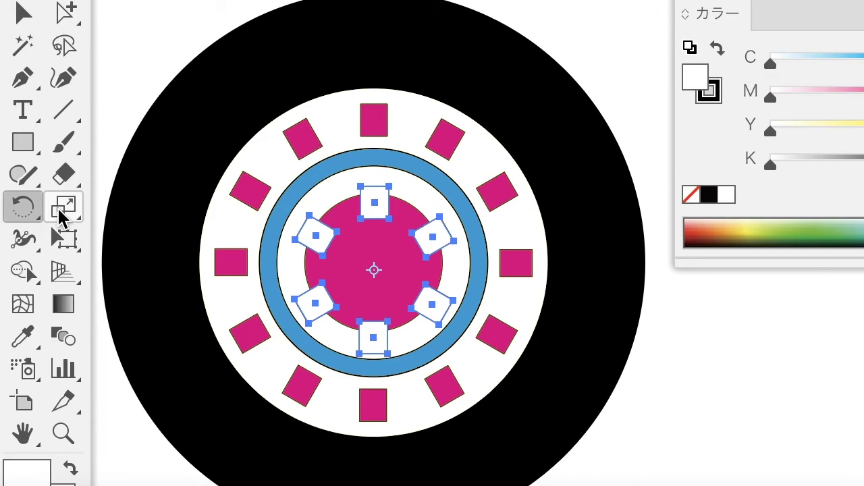
Select all the artwork, set its stroke to None, then deselect
key(v)
key(ctrl+a)
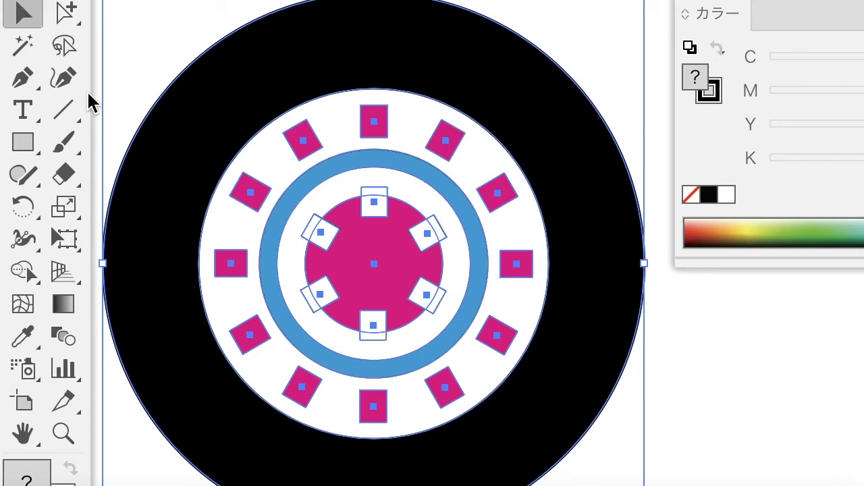
click(179, 58)
key(ctrl+a)
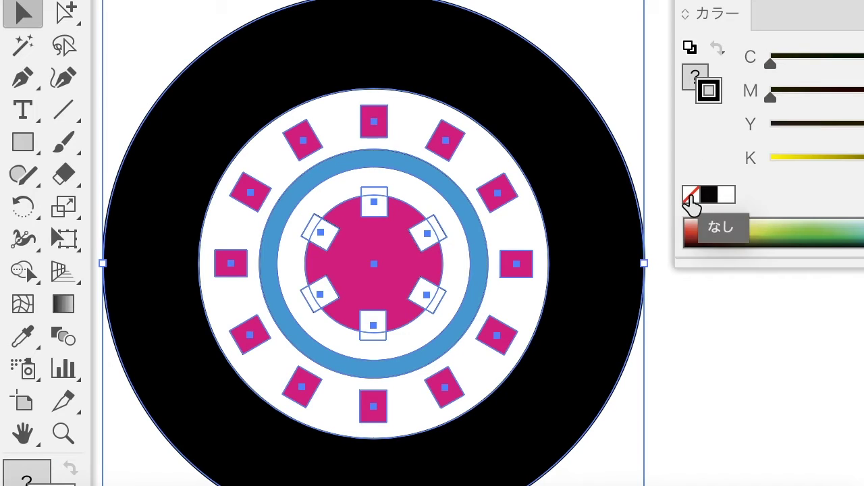
click(690, 195)
click(606, 59)
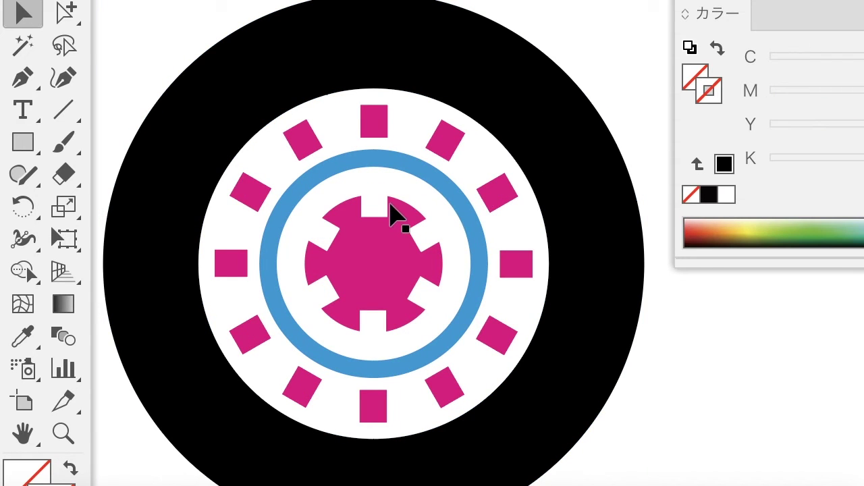
Zoom out, move the reel to the upper left, and place a copy to its right
scroll(397, 215, down, 1)
scroll(397, 215, down, 2)
scroll(397, 215, down, 2)
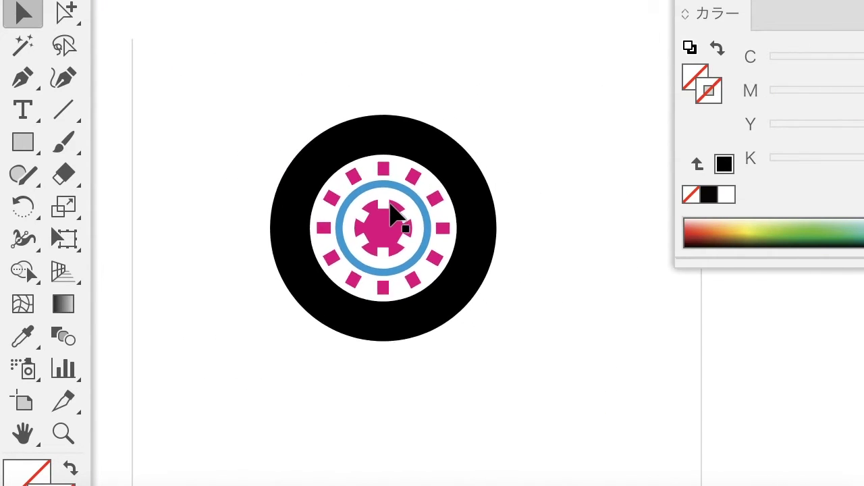
scroll(397, 215, down, 1)
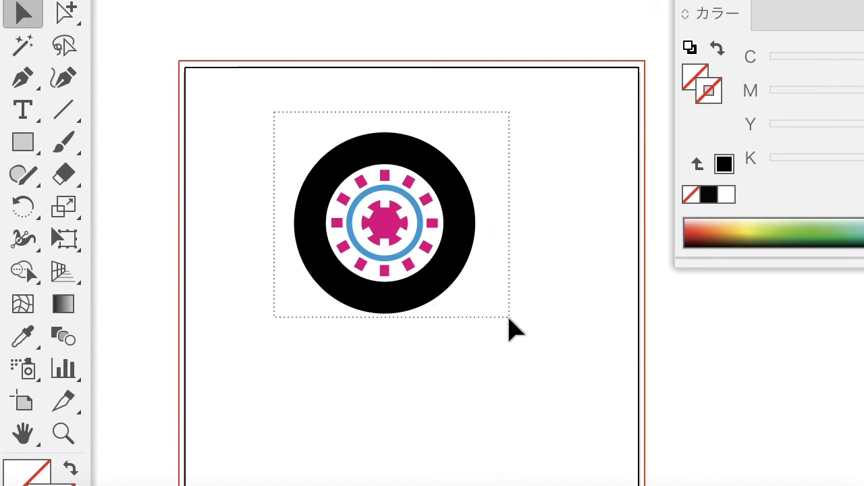
drag(385, 245, 302, 225)
drag(385, 245, 544, 247)
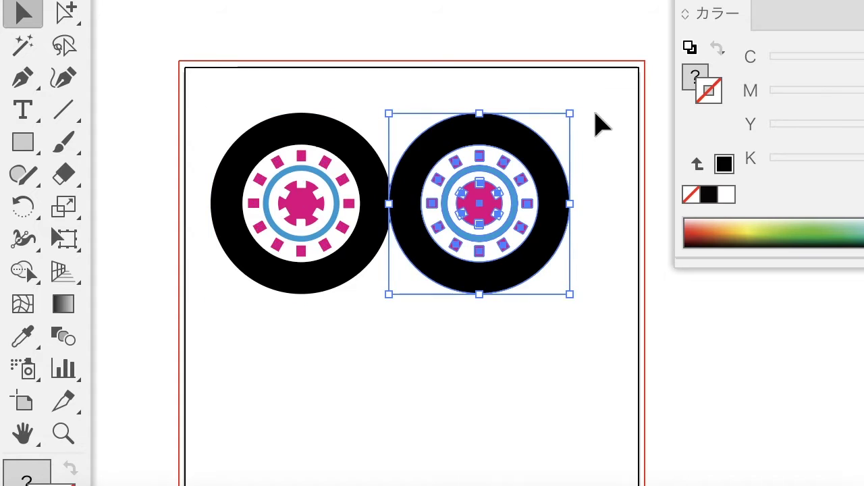
Shrink the right reel's black outer circle, enlarge the left one's, and nudge the right reel right
click(584, 176)
click(569, 193)
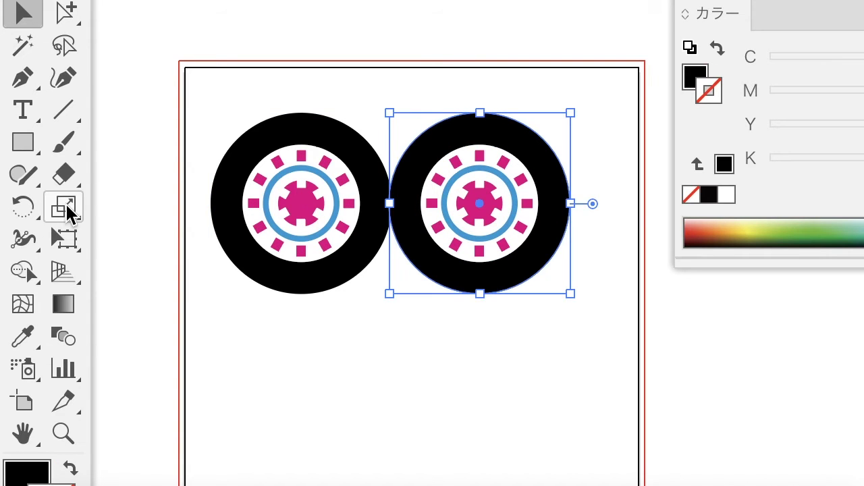
click(70, 213)
drag(642, 108, 618, 120)
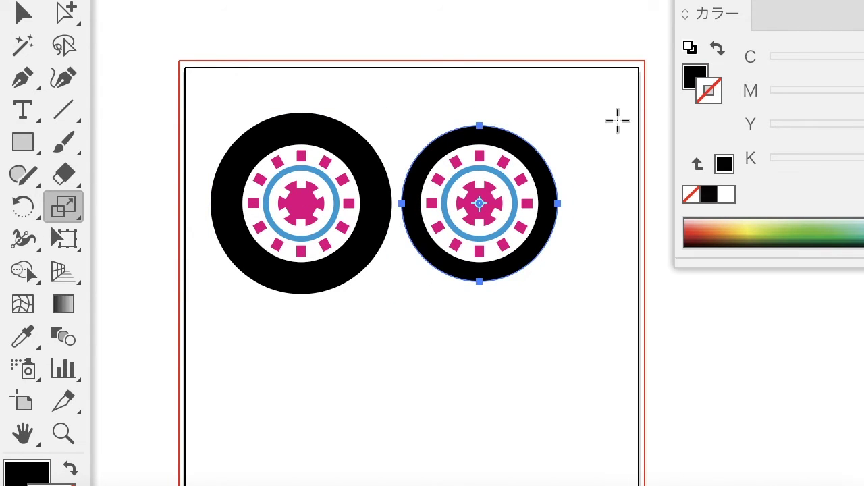
ctrl+click(237, 158)
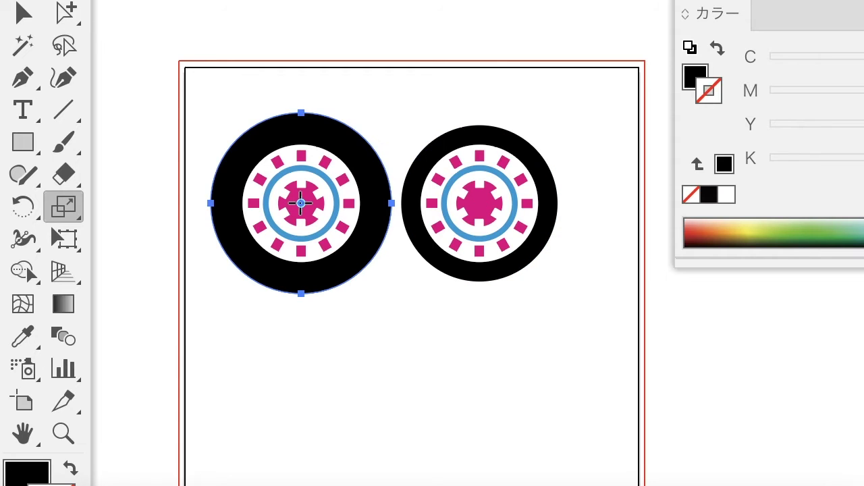
drag(483, 81, 500, 70)
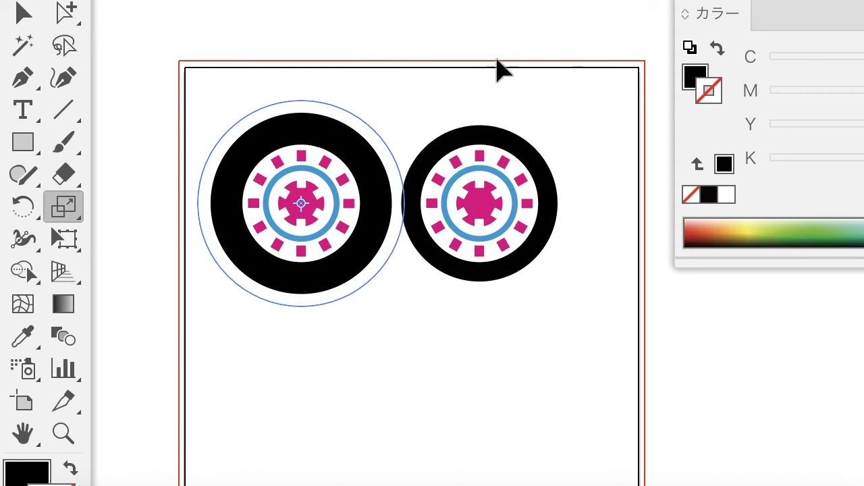
mouse_move(421, 120)
mouse_down()
mouse_move(592, 292)
mouse_move(561, 263)
mouse_up()
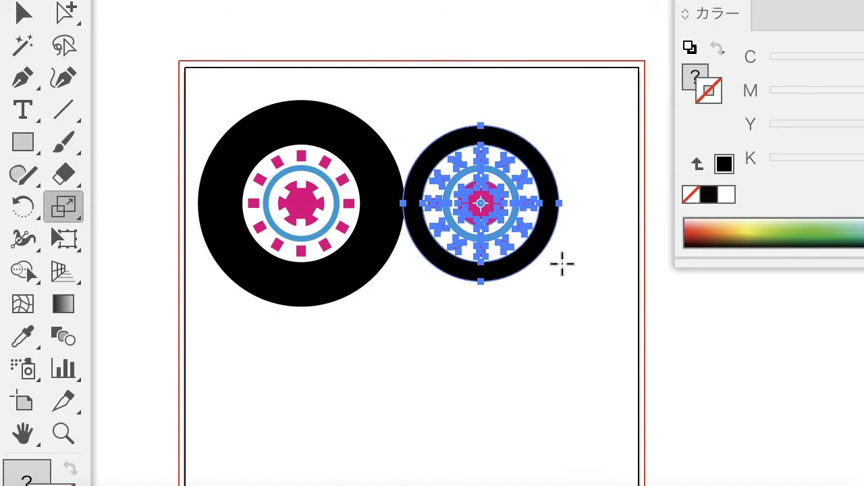
key(Right)
key(Right)
key(Right)
key(Right)
key(Right)
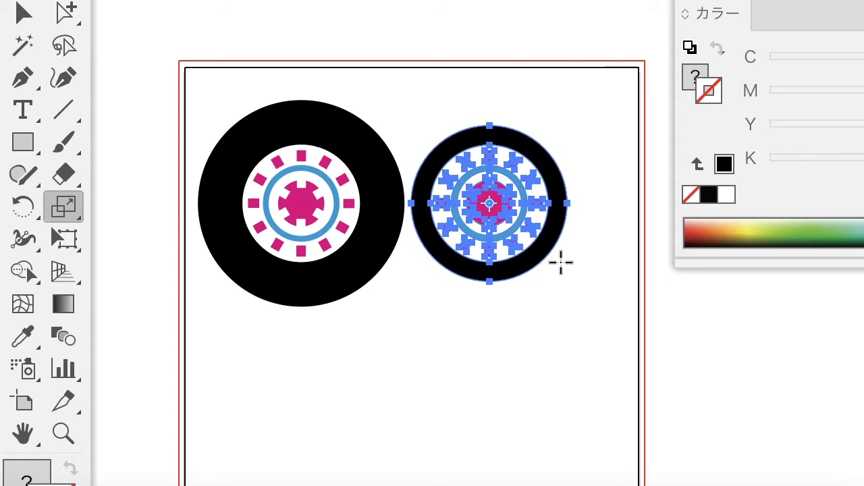
Draw a pink band across both reels and a larger dark blue body, sending each to the back
click(23, 141)
ctrl+click(325, 161)
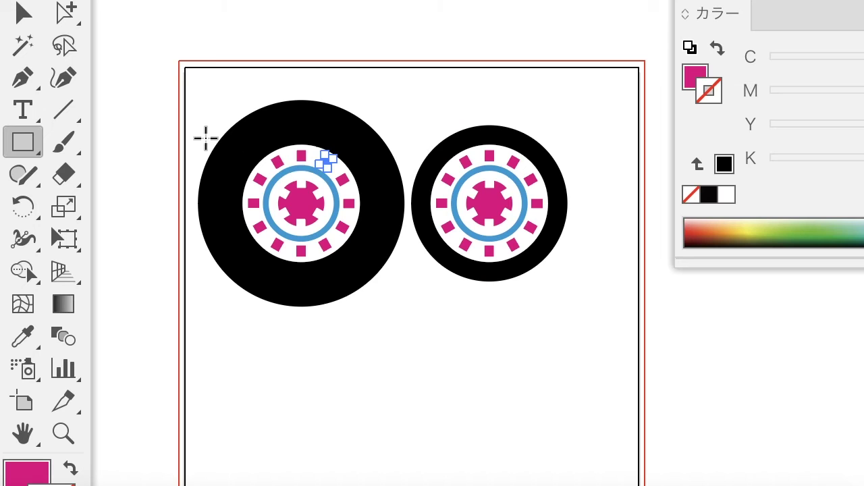
drag(187, 138, 605, 270)
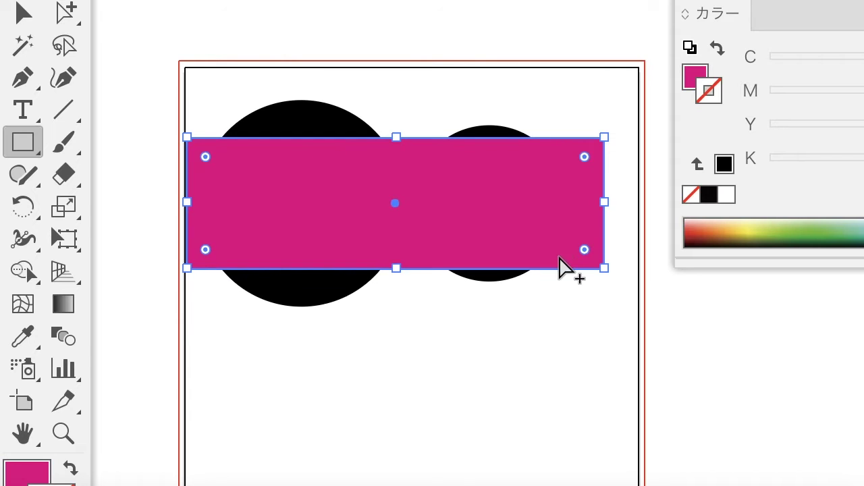
key(ctrl+shift+bracketleft)
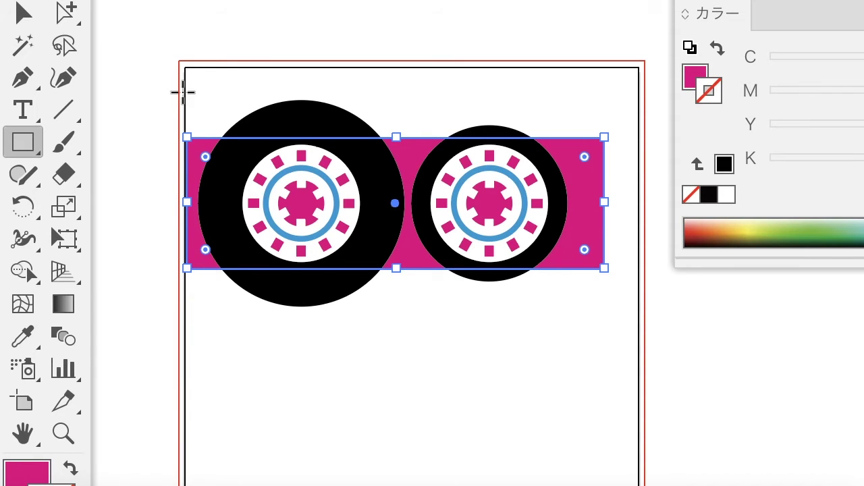
drag(172, 73, 621, 315)
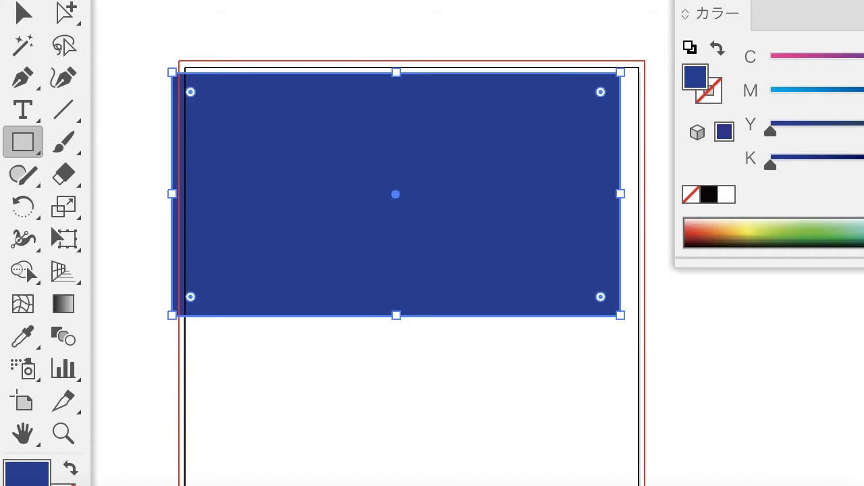
key(ctrl+shift+bracketleft)
Select all the cassette artwork and scale it down
key(ctrl+a)
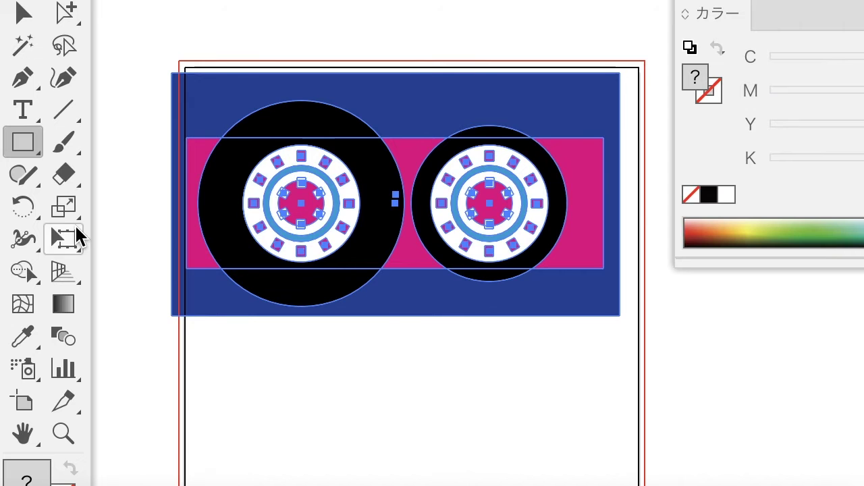
click(63, 208)
drag(572, 198, 548, 206)
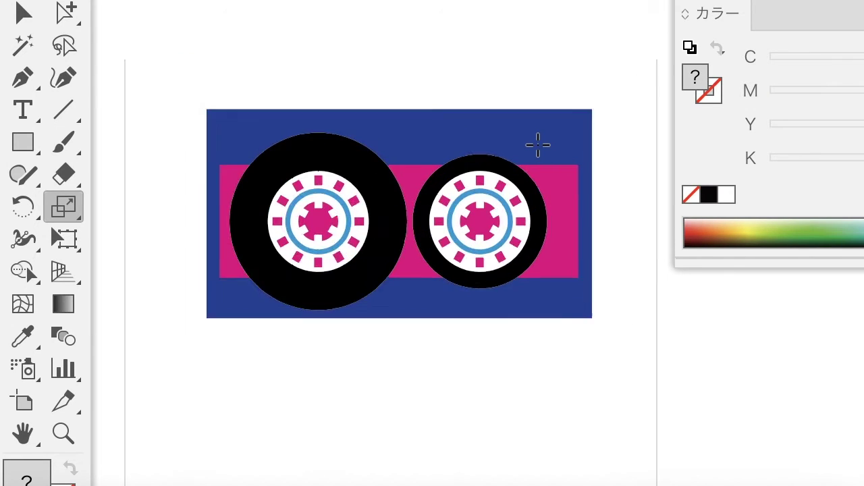
alt+scroll(538, 141, up, 1)
Draw a thin bar across the cassette top and colour it orange with the CMYK sliders
click(19, 150)
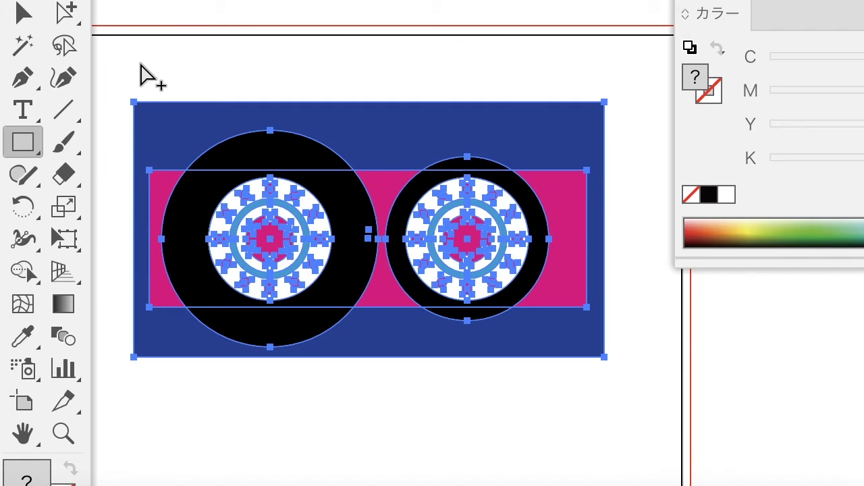
key(ctrl+shift+a)
drag(148, 118, 587, 159)
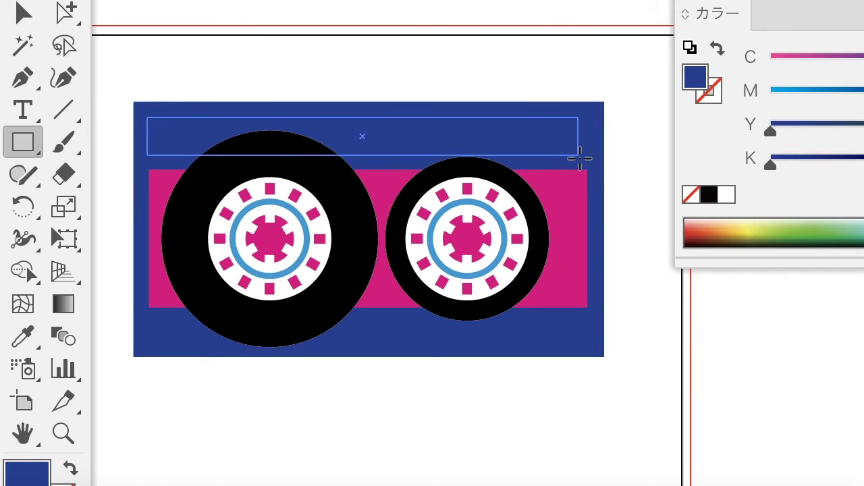
drag(814, 95, 771, 94)
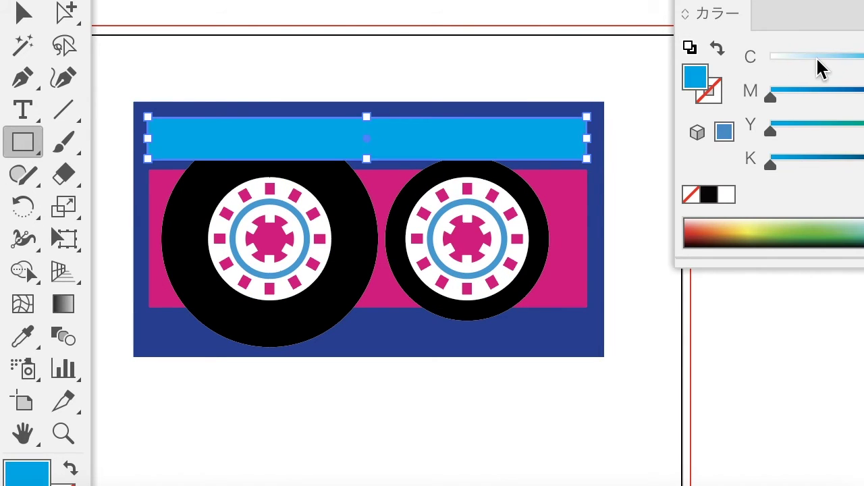
drag(816, 59, 771, 59)
drag(770, 130, 861, 130)
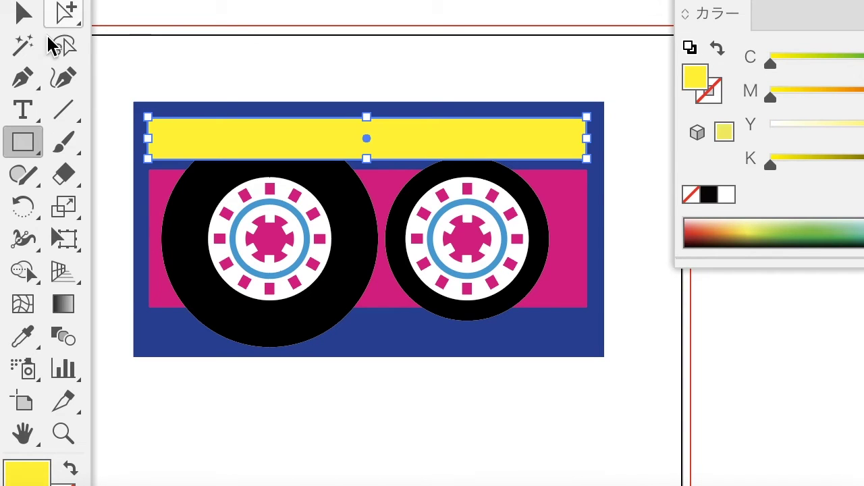
click(20, 116)
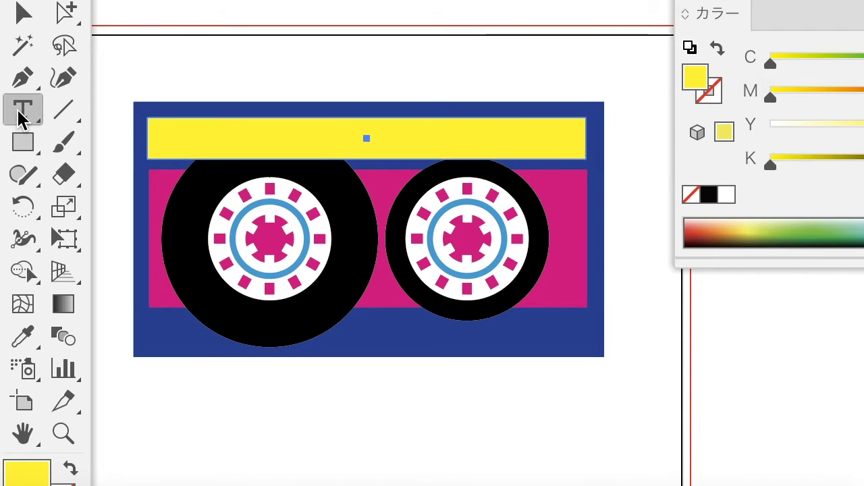
click(820, 95)
Type the TOYORADIO title at the left of the label strip
ctrl+click(192, 188)
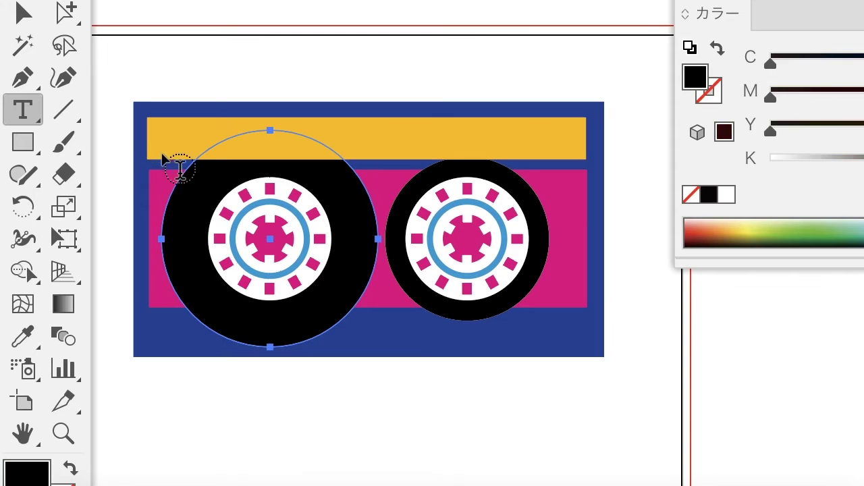
click(166, 140)
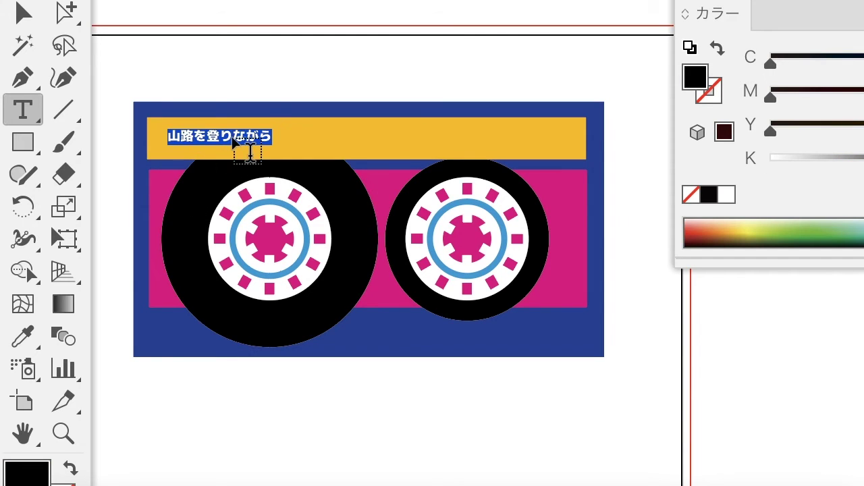
text(TOYORADIO)
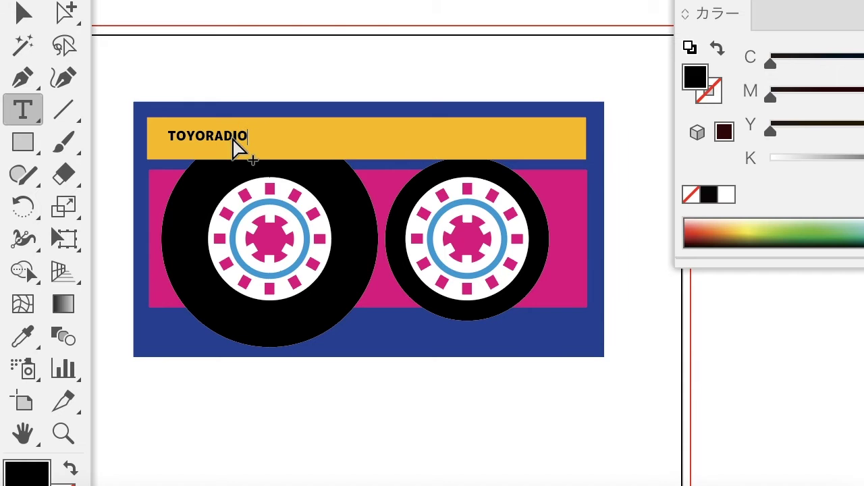
key(Escape)
Scale the title up from its left edge to fit the yellow band
click(63, 206)
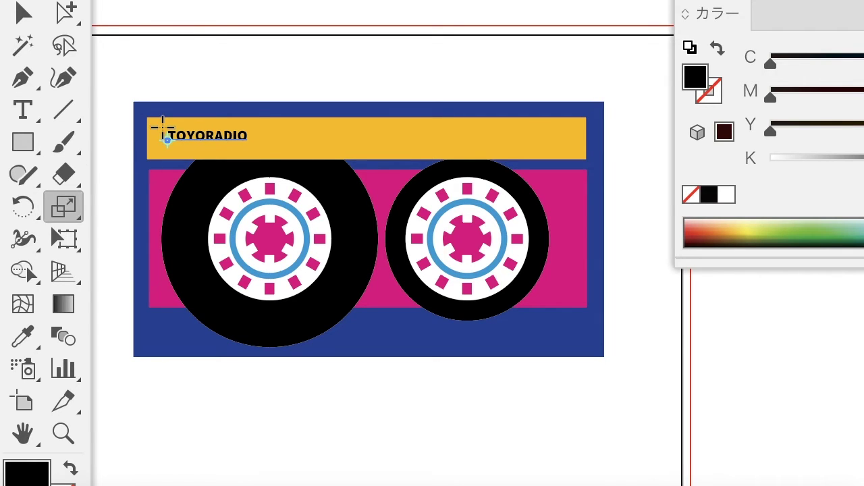
drag(162, 138, 498, 172)
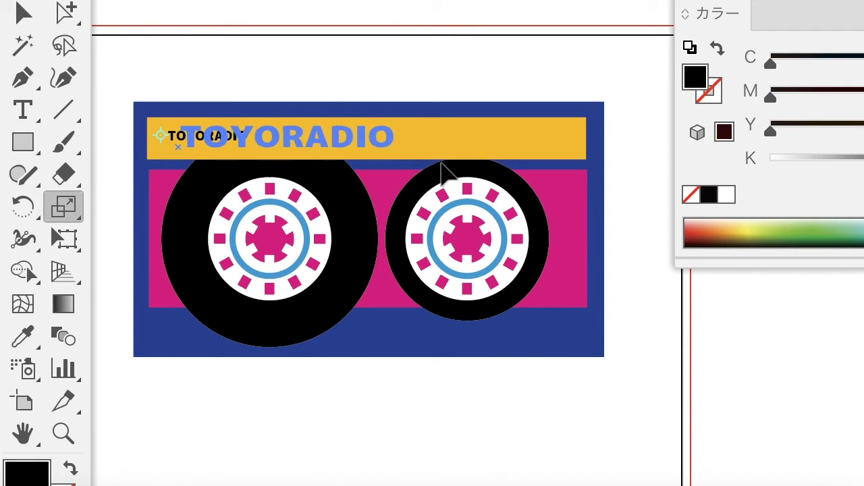
drag(503, 181, 554, 168)
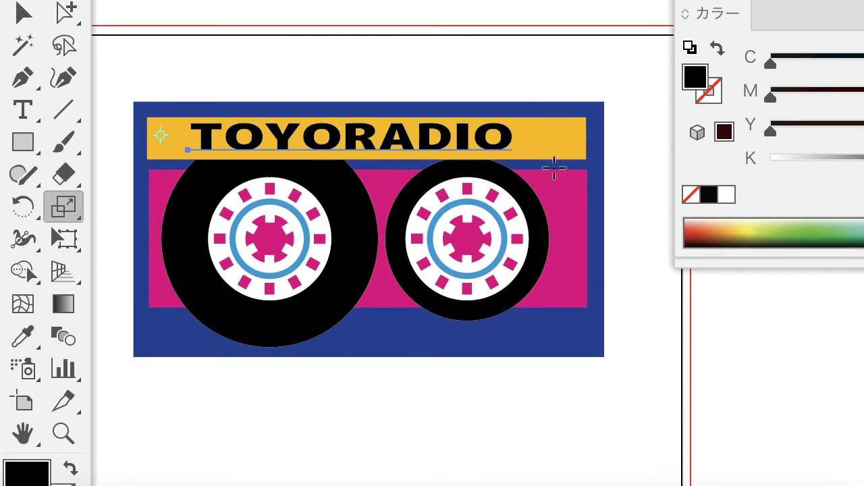
drag(499, 148, 473, 141)
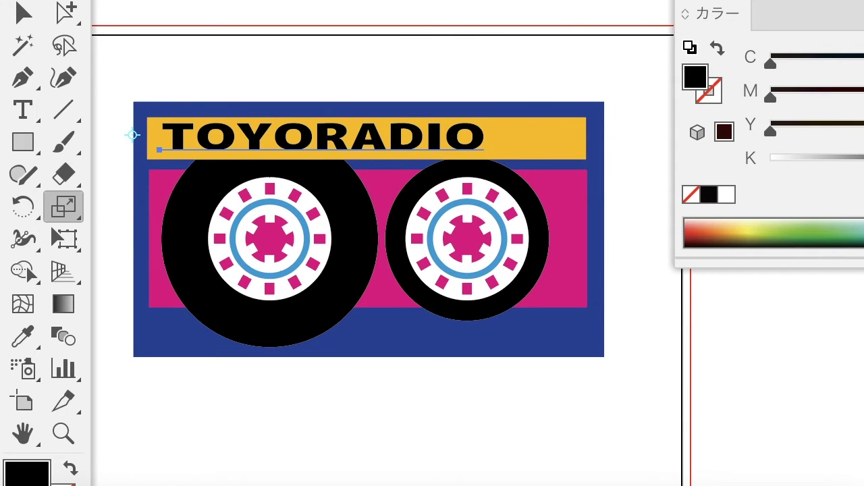
Widen the title's letter spacing and colour it green
key(alt+Right)
key(alt+Right)
key(alt+Right)
key(alt+Right)
key(alt+Right)
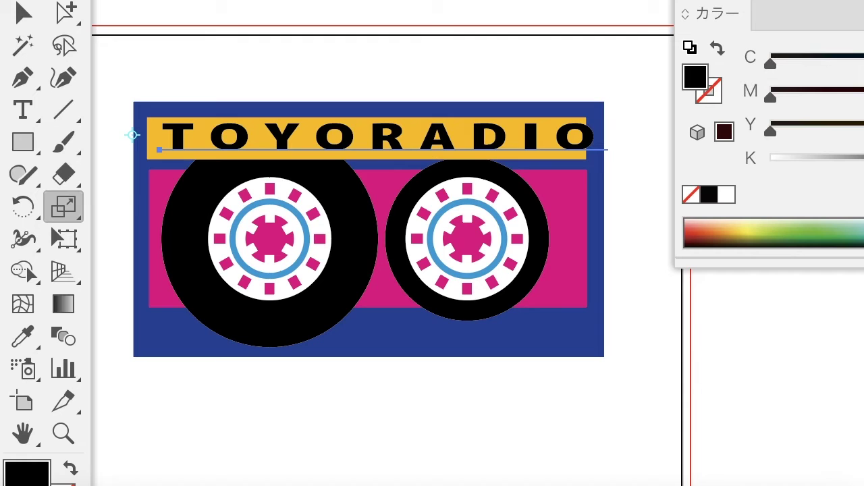
key(alt+Left)
key(alt+Left)
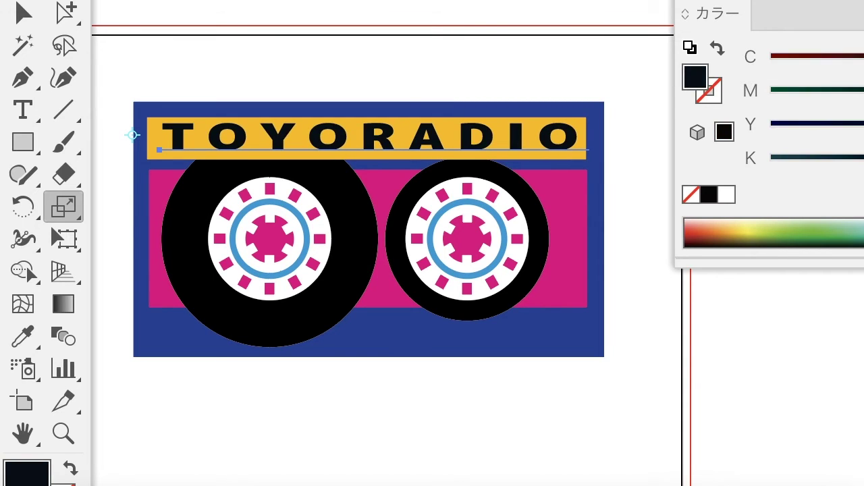
click(772, 95)
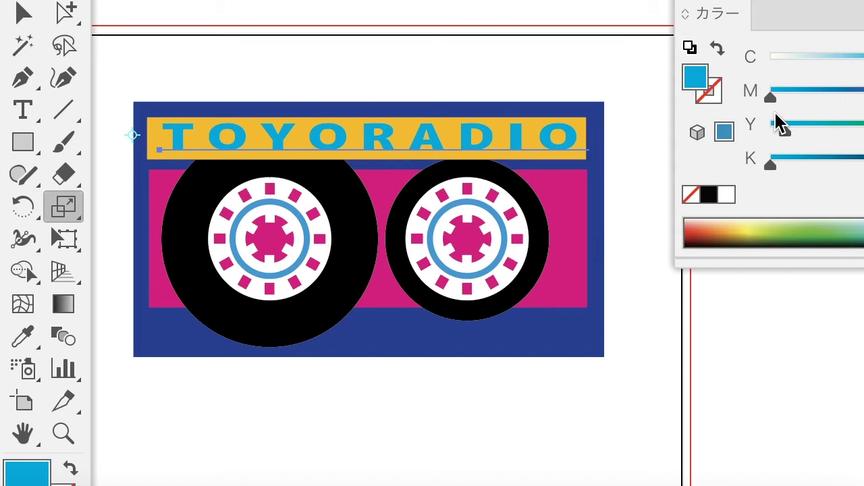
drag(784, 131, 861, 131)
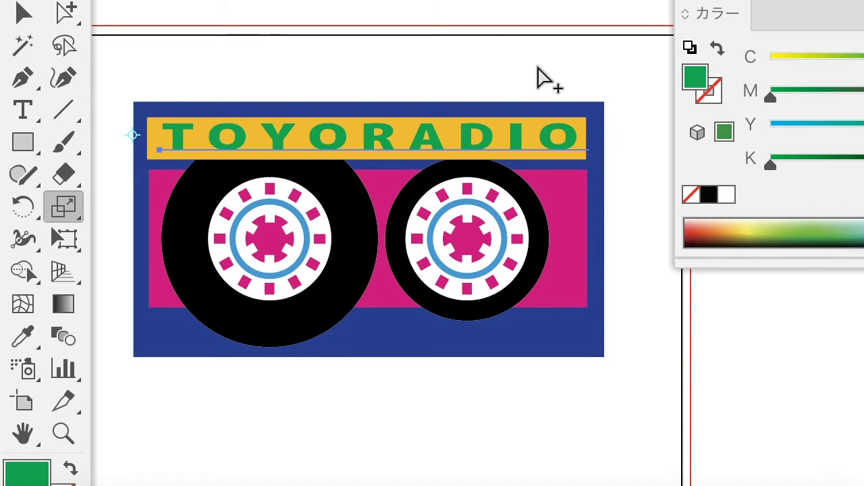
Select the whole cassette and drag a copy directly below the original
key(v)
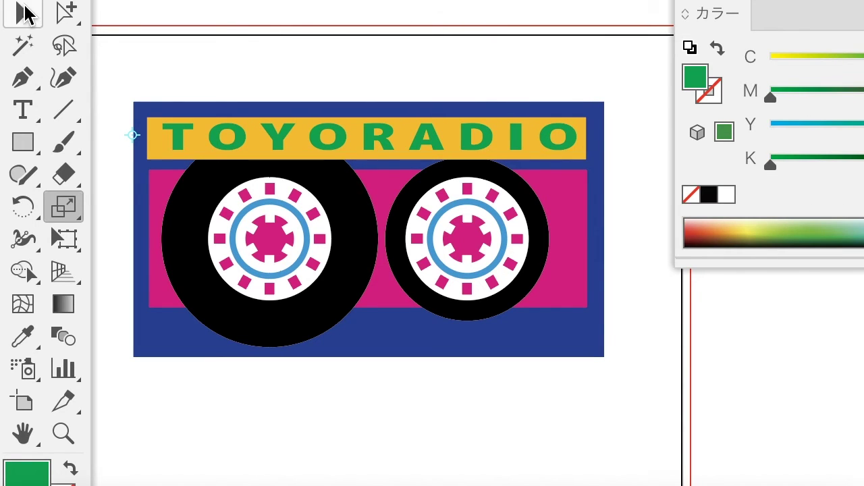
drag(506, 216, 500, 182)
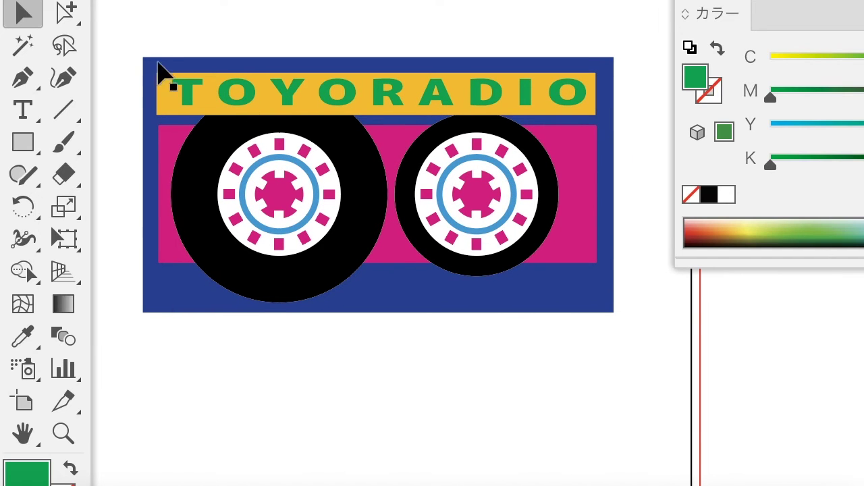
drag(130, 47, 611, 332)
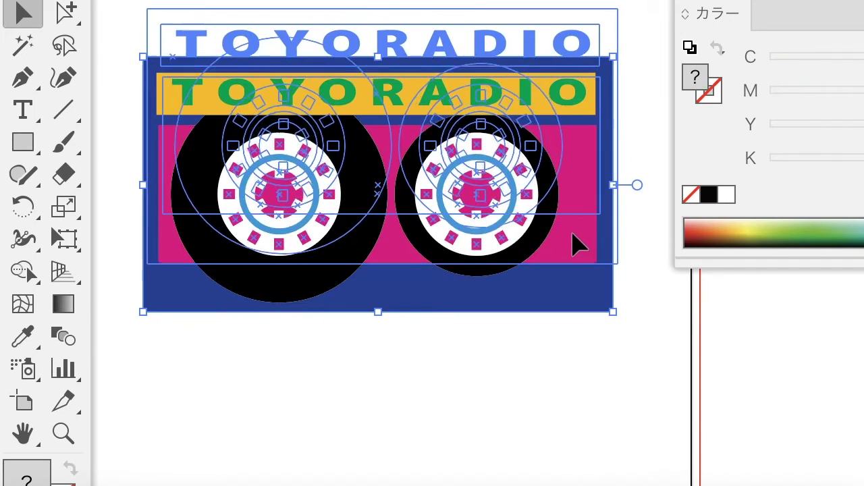
drag(571, 267, 574, 217)
drag(585, 110, 566, 372)
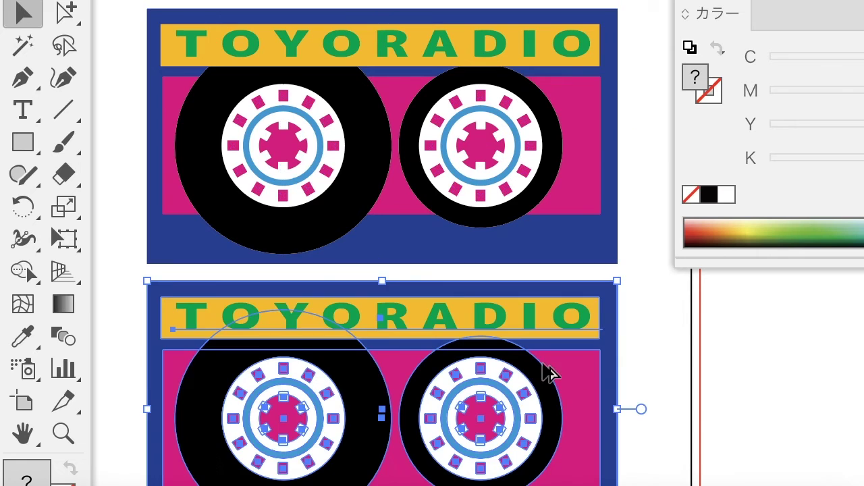
drag(629, 434, 635, 339)
click(66, 13)
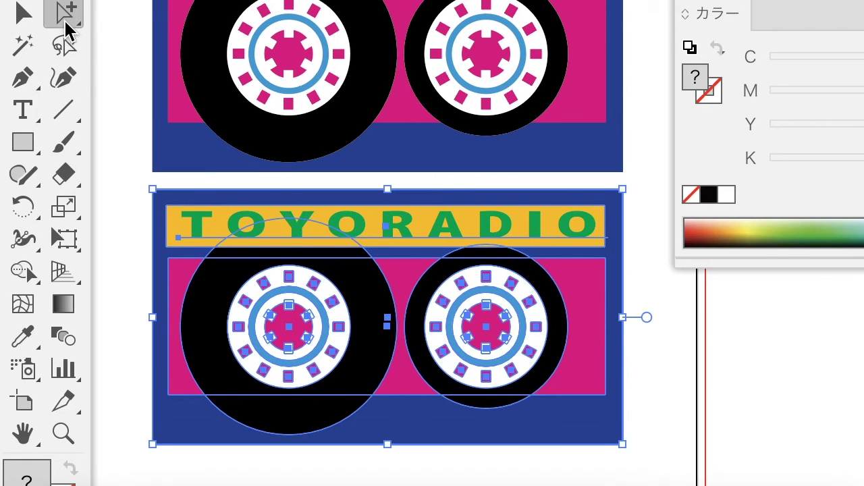
Rotate the copy's left-reel pink squares and hub gear by 20°
click(132, 352)
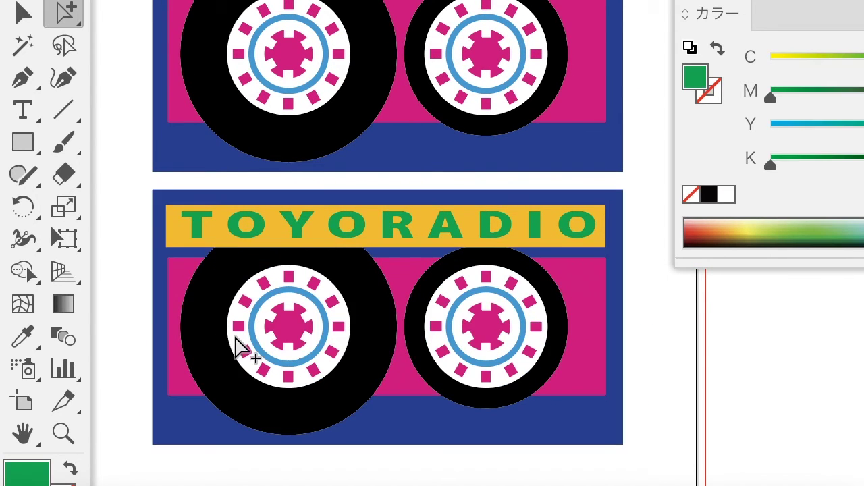
double_click(237, 331)
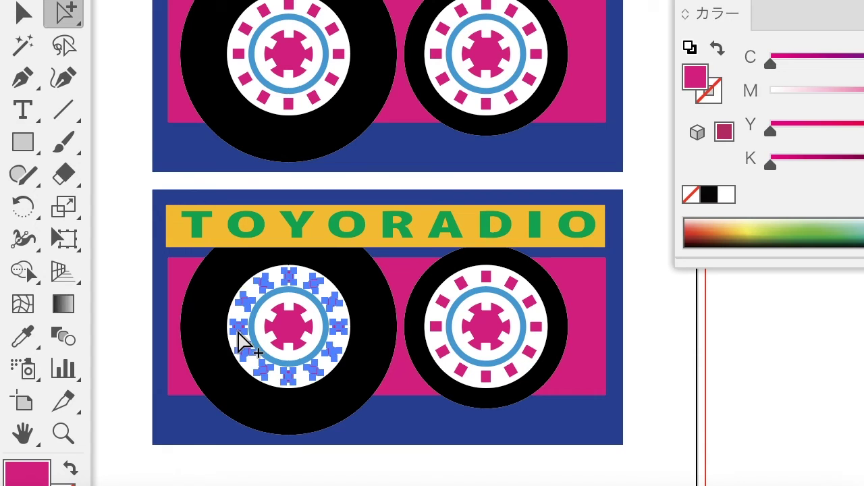
shift+click(280, 341)
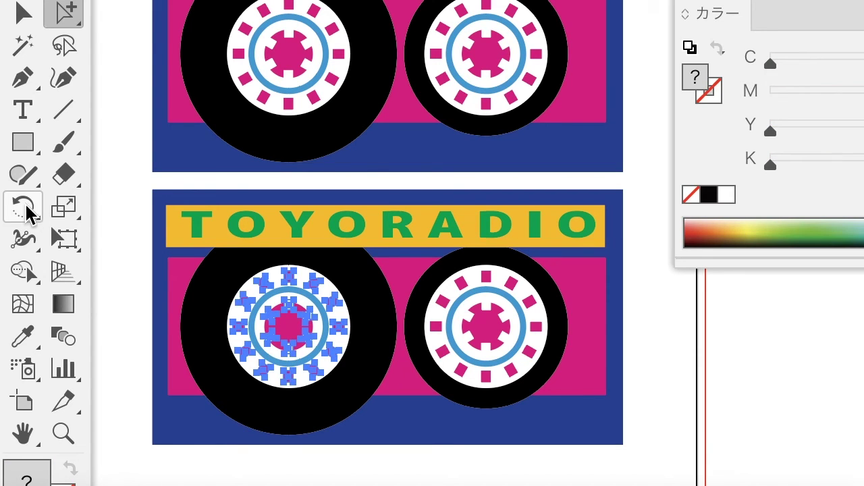
double_click(25, 207)
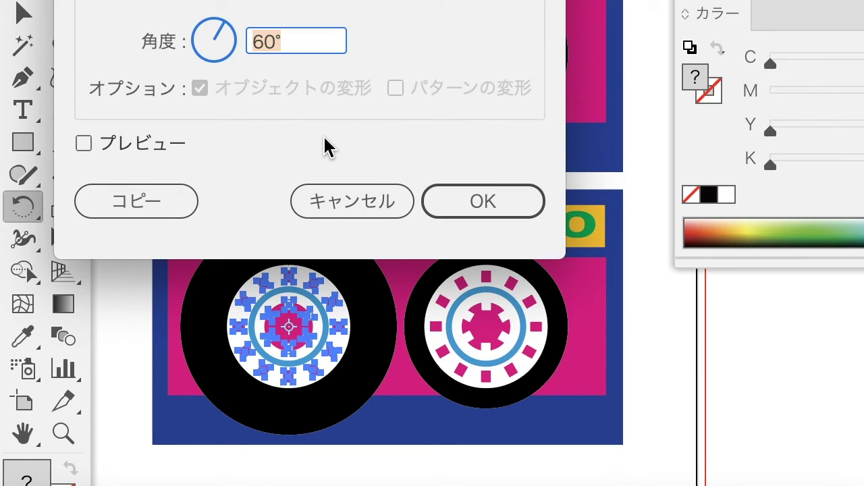
text(20)
key(Return)
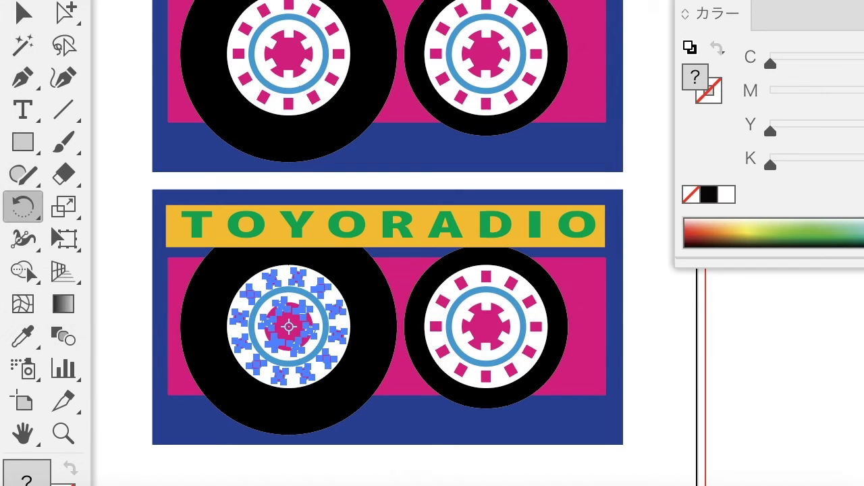
Rotate the copy's right-reel magenta pattern by 20° as well
click(66, 12)
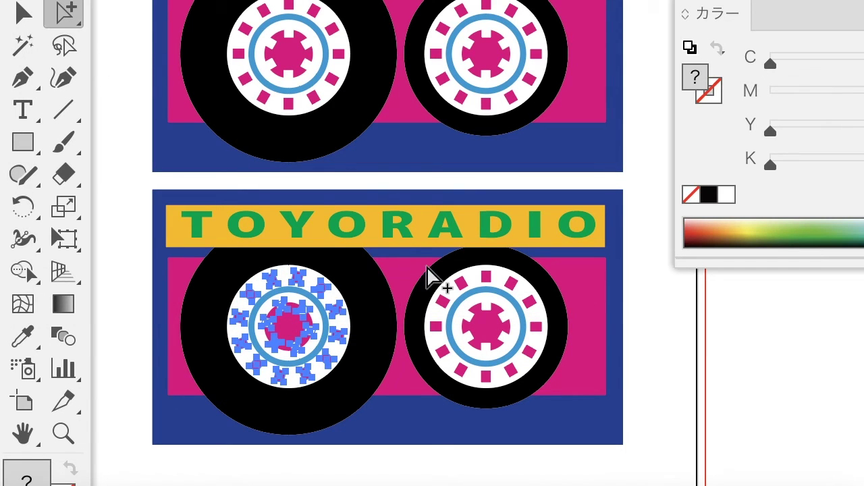
click(460, 282)
alt+click(473, 323)
alt+click(476, 325)
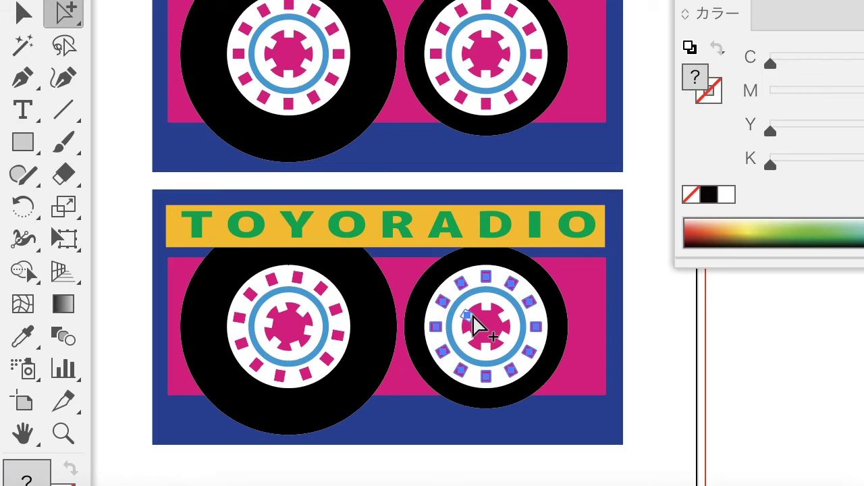
double_click(30, 214)
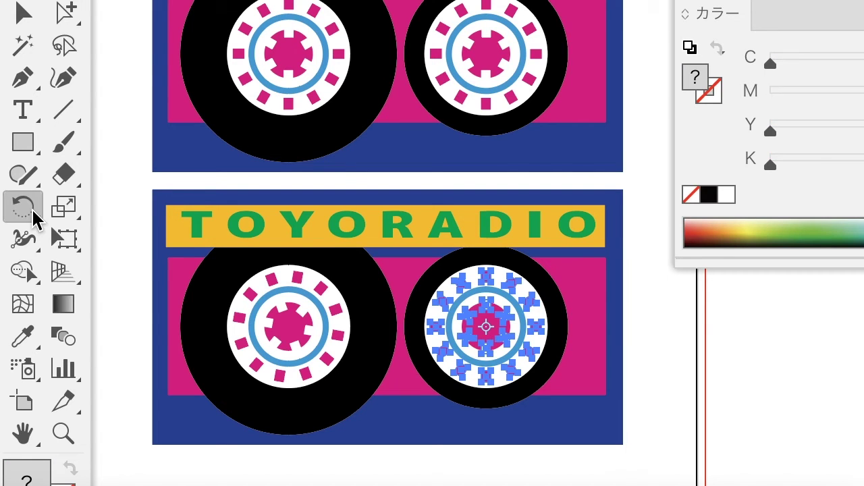
click(483, 202)
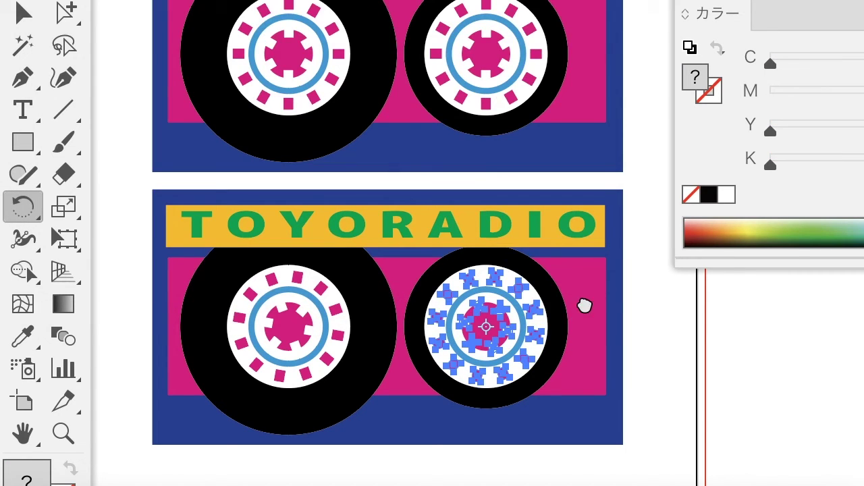
Duplicate the second cassette to make a third copy below it
drag(585, 306, 585, 179)
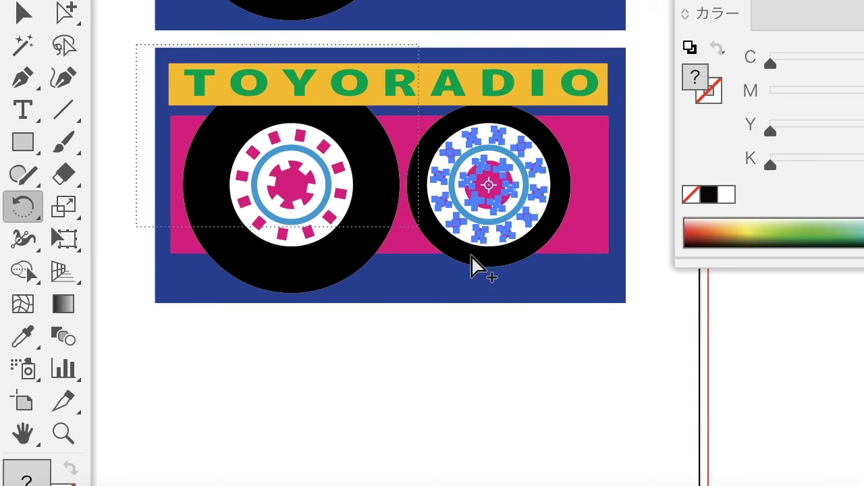
drag(138, 54, 628, 341)
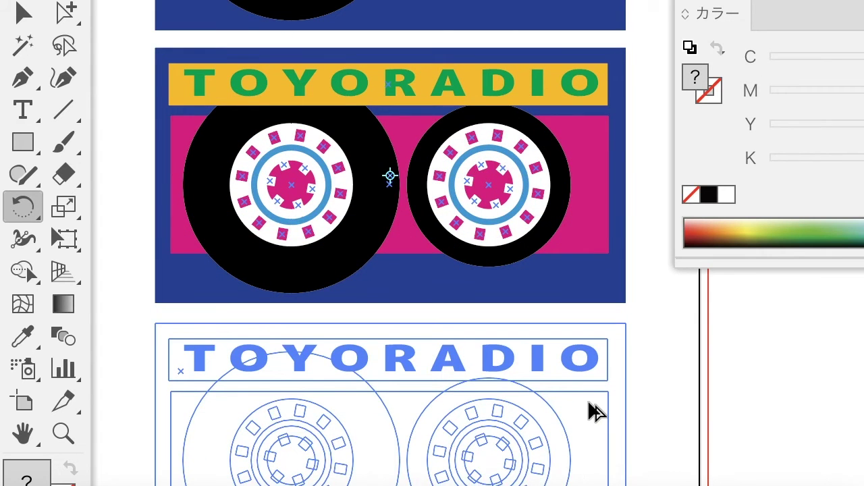
drag(592, 408, 614, 399)
scroll(617, 277, down, 5)
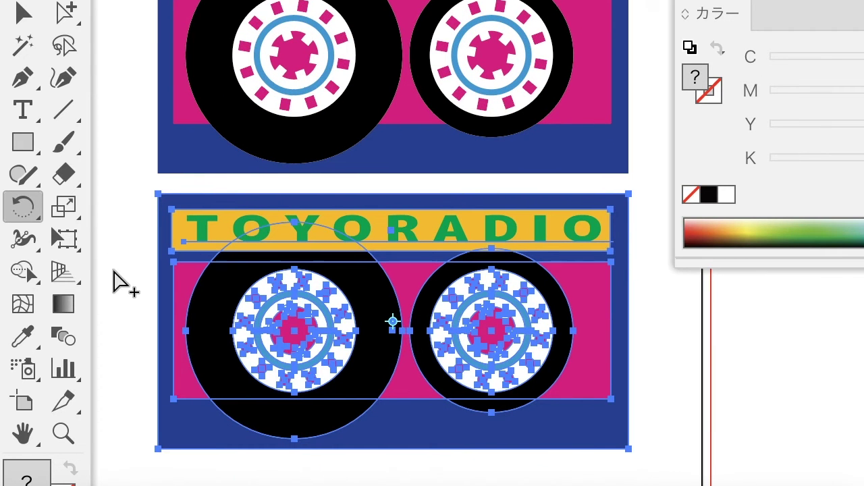
click(114, 284)
Rotate the magenta squares on the third cassette's reels by 20°
click(245, 323)
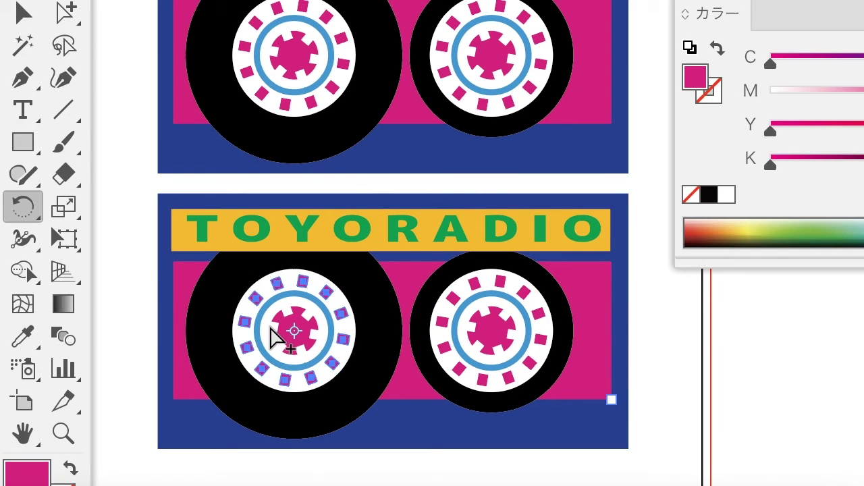
key(ctrl+d)
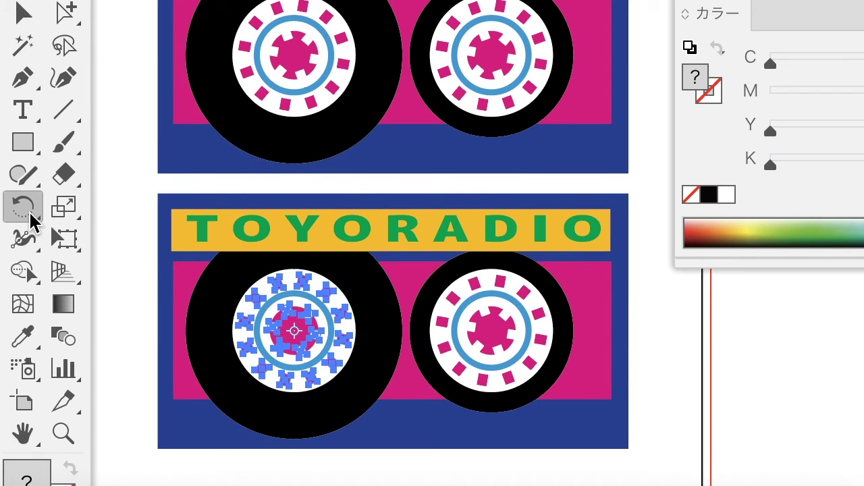
double_click(25, 208)
click(485, 202)
key(ctrl+z)
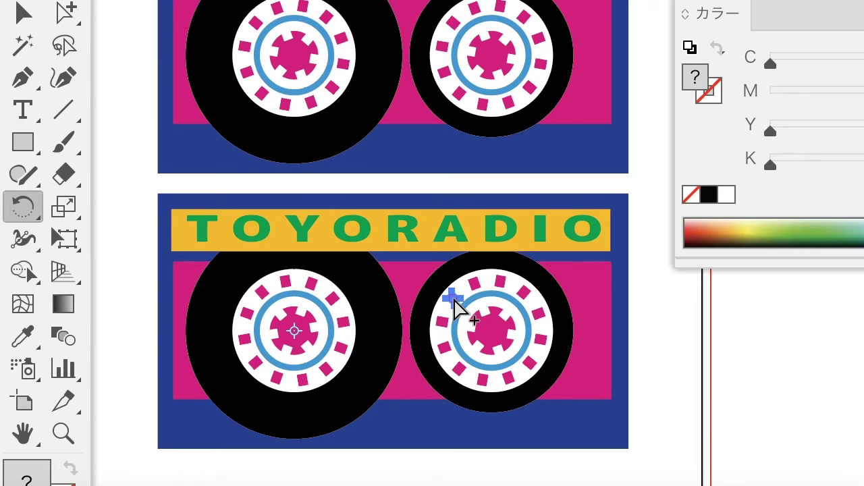
click(449, 294)
key(ctrl+d)
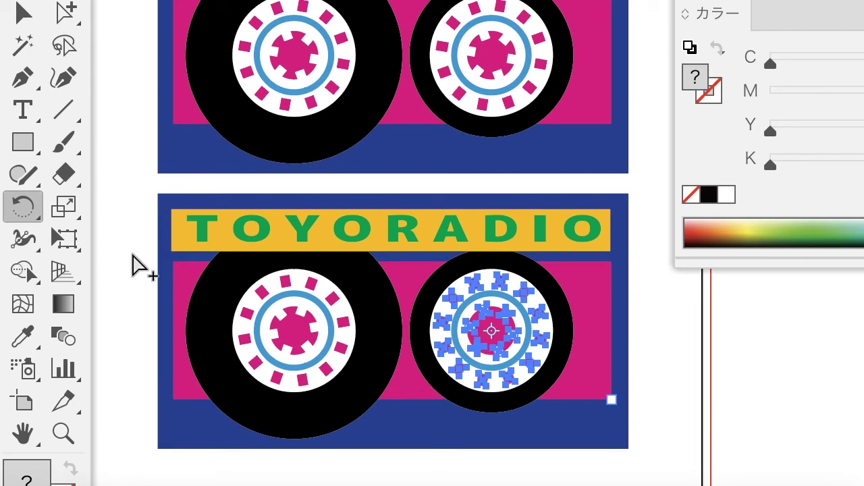
double_click(26, 208)
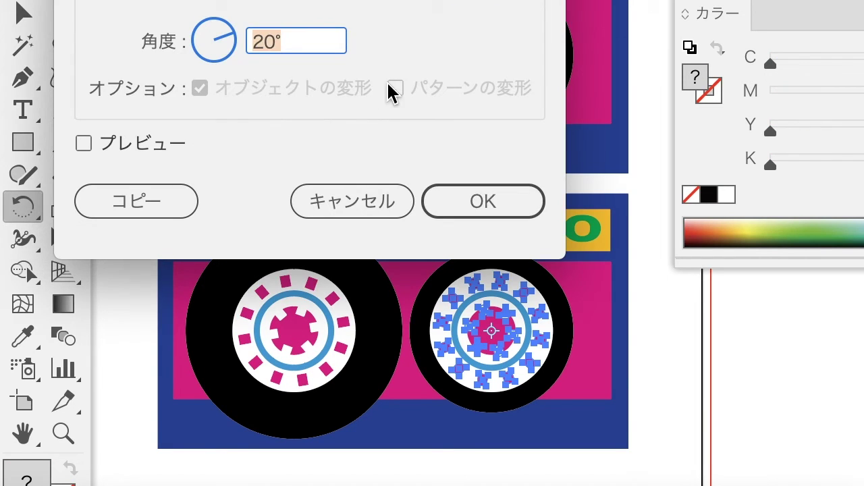
click(440, 204)
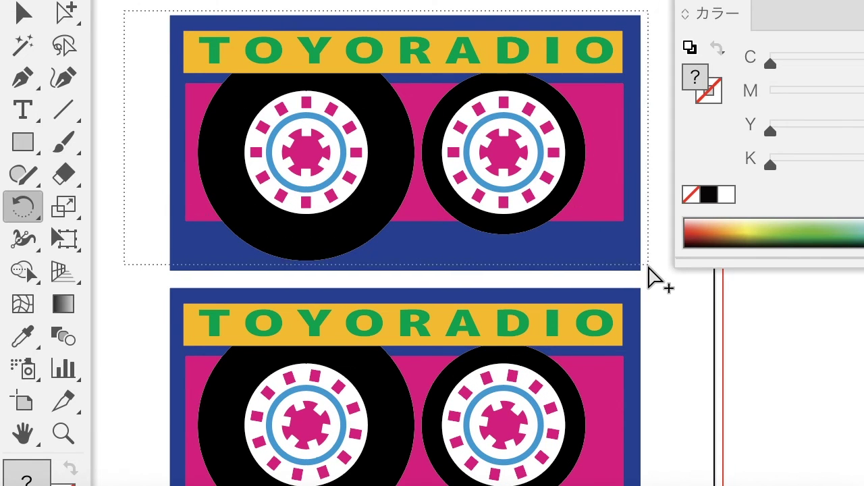
Copy the upper cassette from Illustrator and paste it into Photoshop as pixels, making レイヤー 1
drag(125, 15, 650, 275)
key(v)
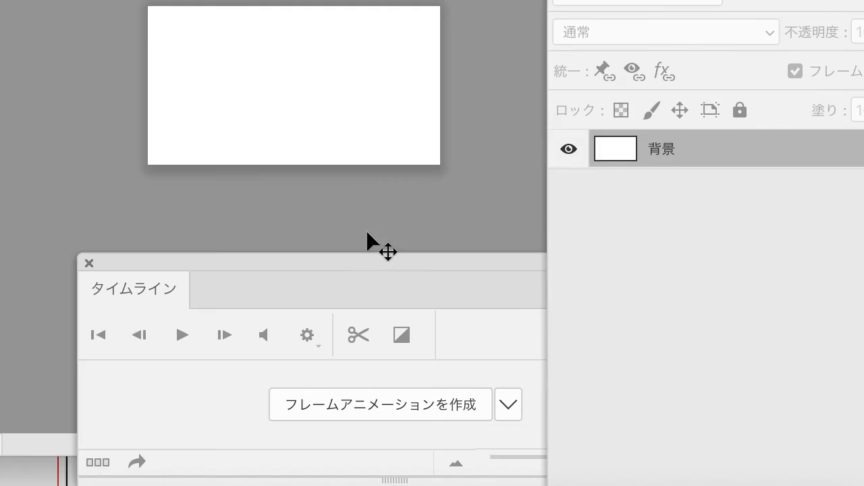
key(ctrl+v)
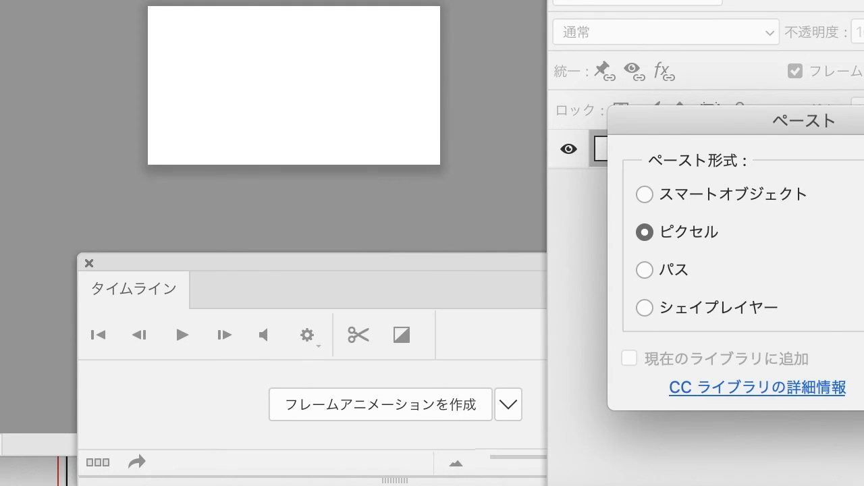
key(Return)
key(Return)
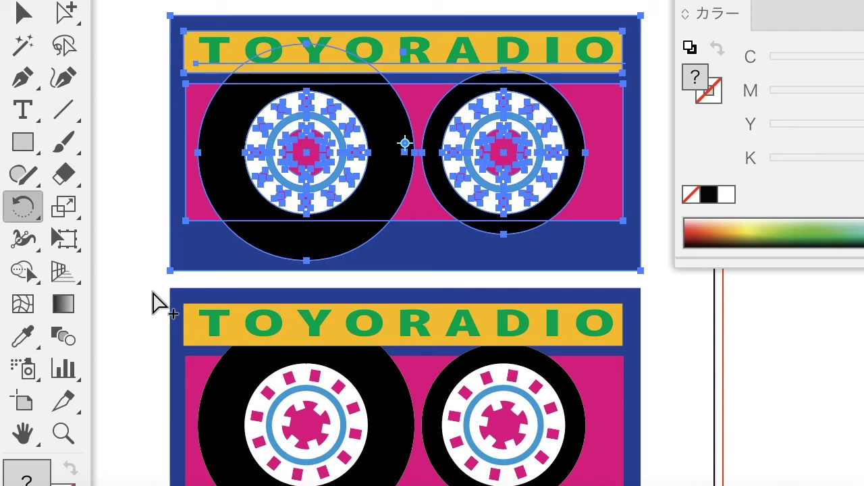
Select the second cassette and paste it into Photoshop as a pixel layer, making レイヤー 2
drag(155, 297, 665, 476)
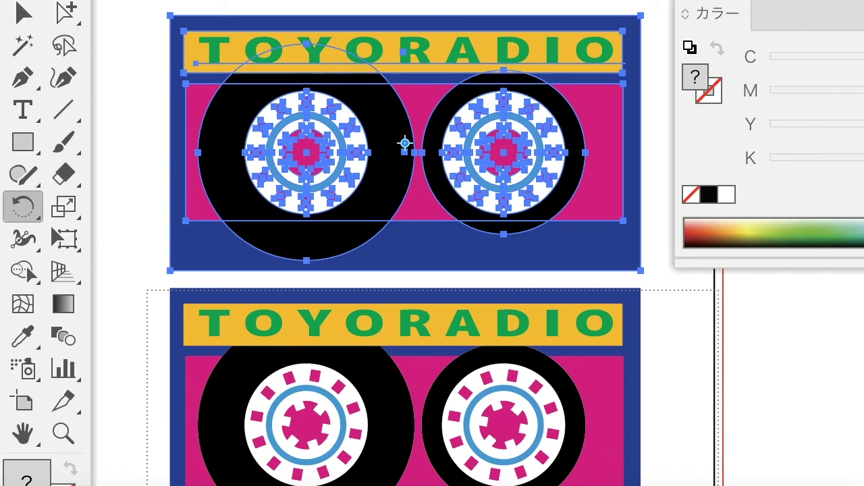
drag(644, 418, 634, 258)
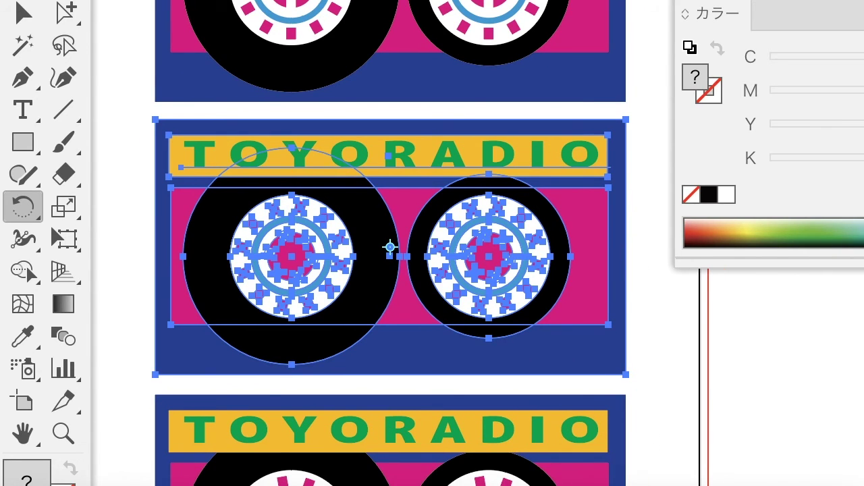
key(ctrl+v)
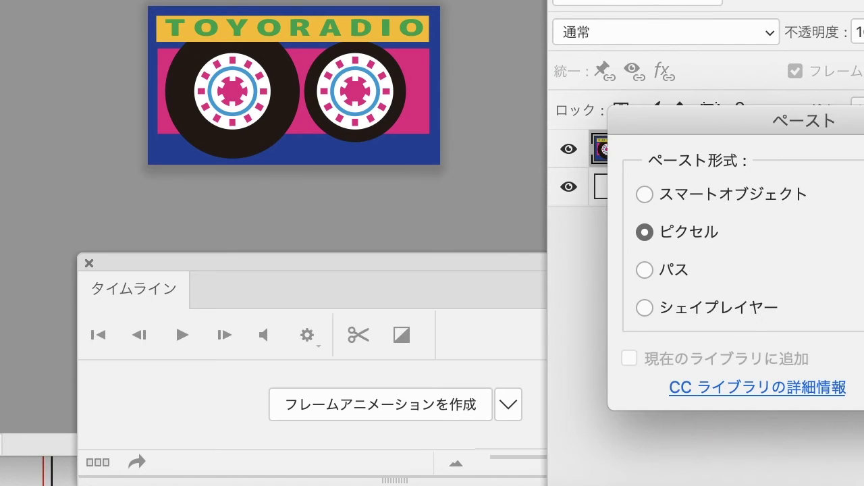
key(Return)
key(Return)
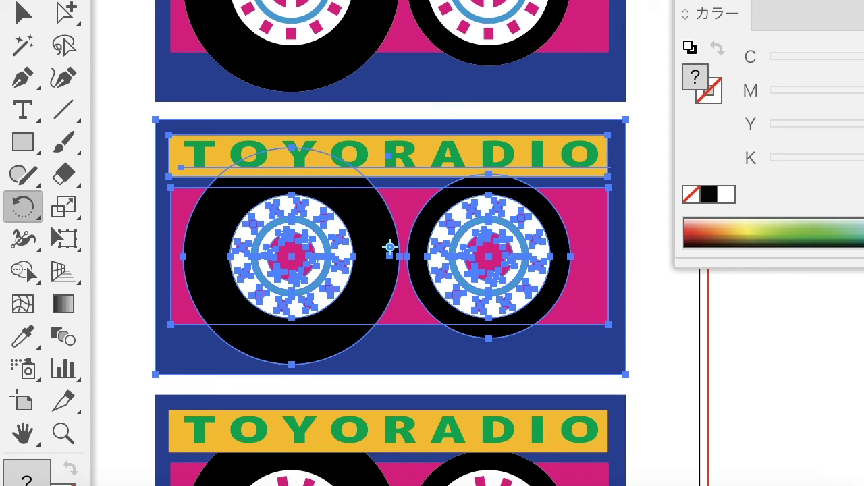
Copy the third cassette and paste it into Photoshop as pixel layer レイヤー 3
drag(389, 425, 434, 241)
drag(162, 198, 688, 455)
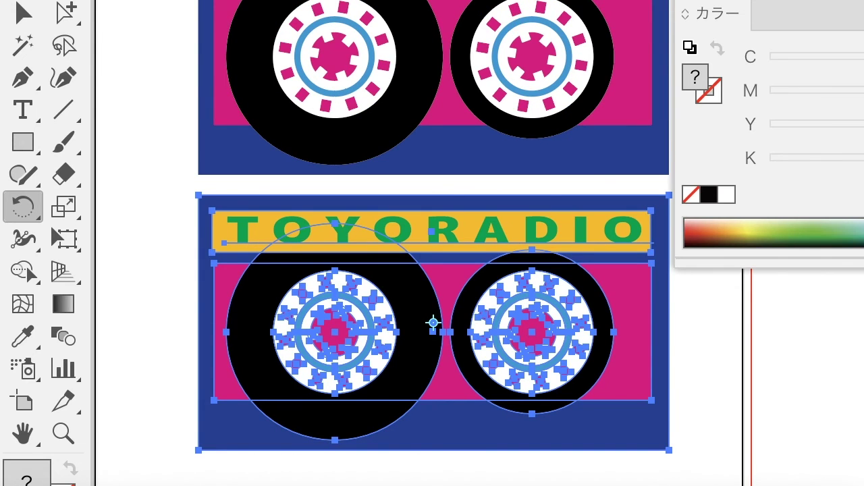
key(ctrl+c)
key(ctrl+v)
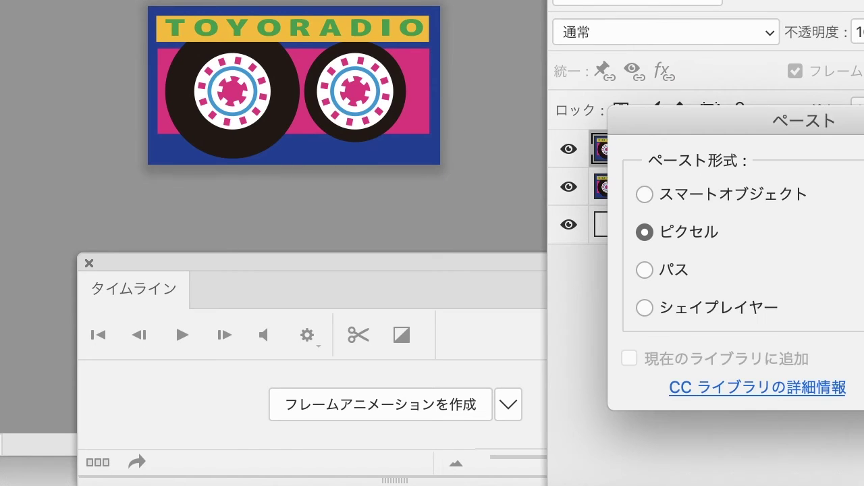
key(Return)
key(Return)
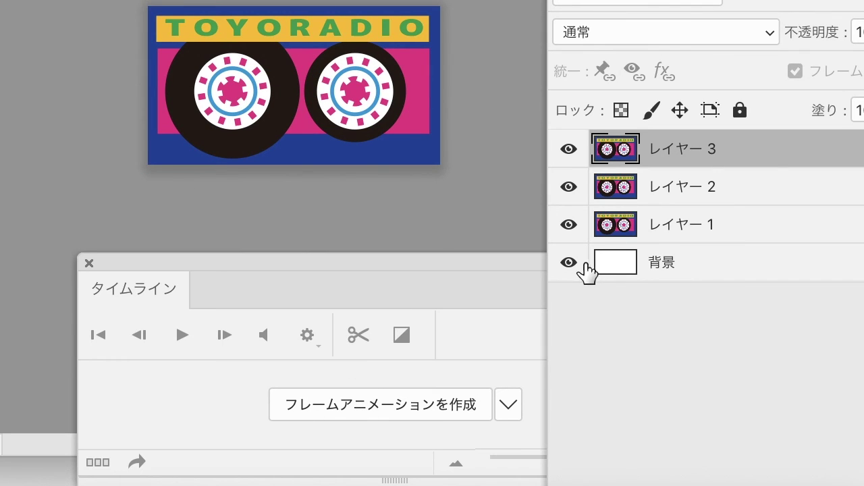
Create a three-frame animation with frames showing レイヤー 1, レイヤー 2 and レイヤー 3 in turn
click(712, 266)
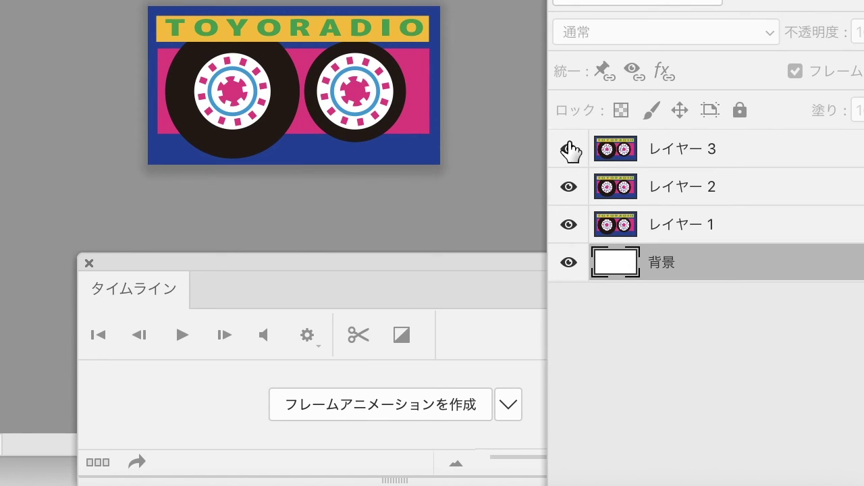
drag(569, 150, 569, 187)
click(685, 229)
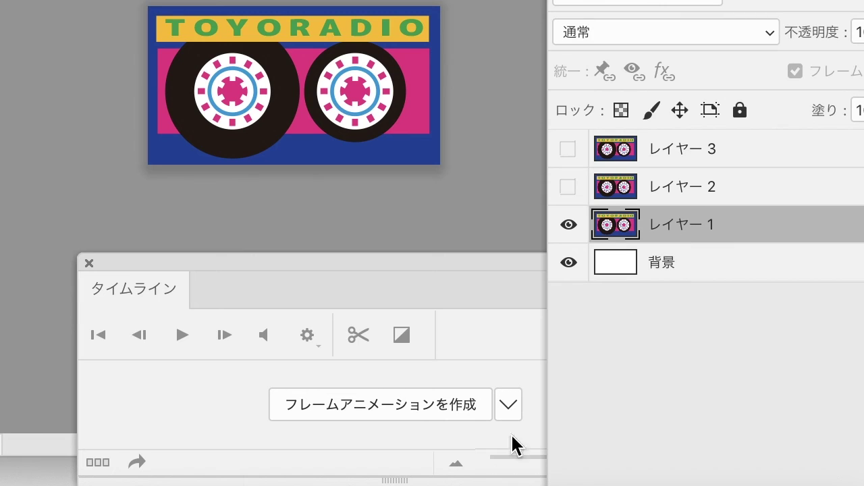
click(450, 408)
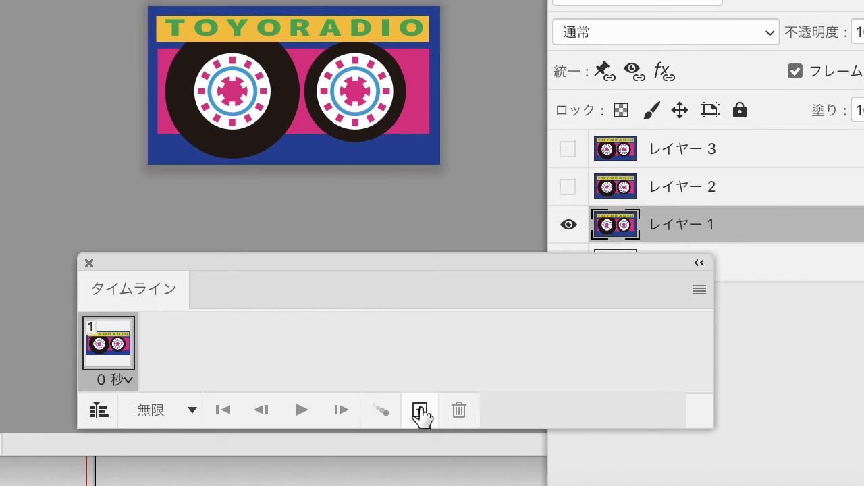
click(420, 410)
click(569, 187)
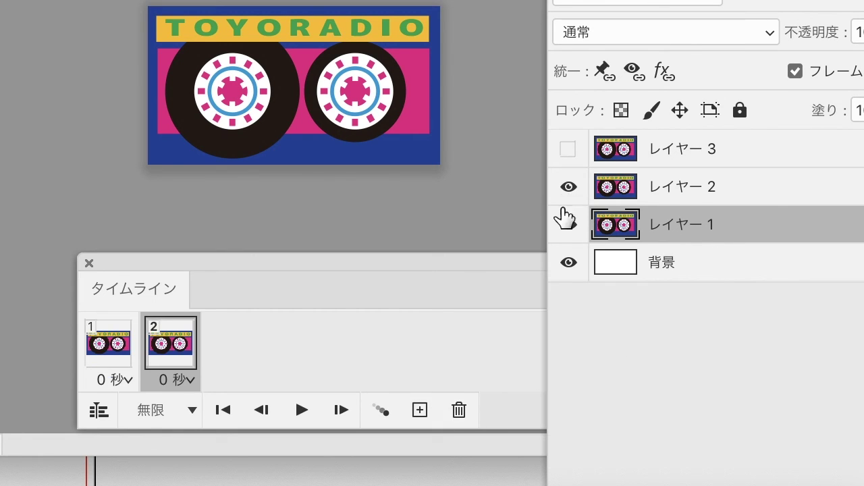
click(419, 410)
click(568, 149)
Set all three frame delays to 0.1 秒 and play the animation to check it
click(120, 379)
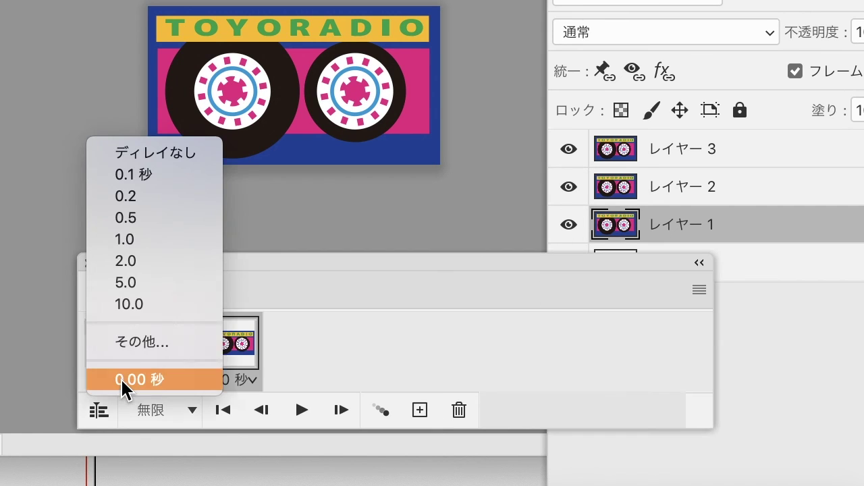
click(148, 173)
click(177, 379)
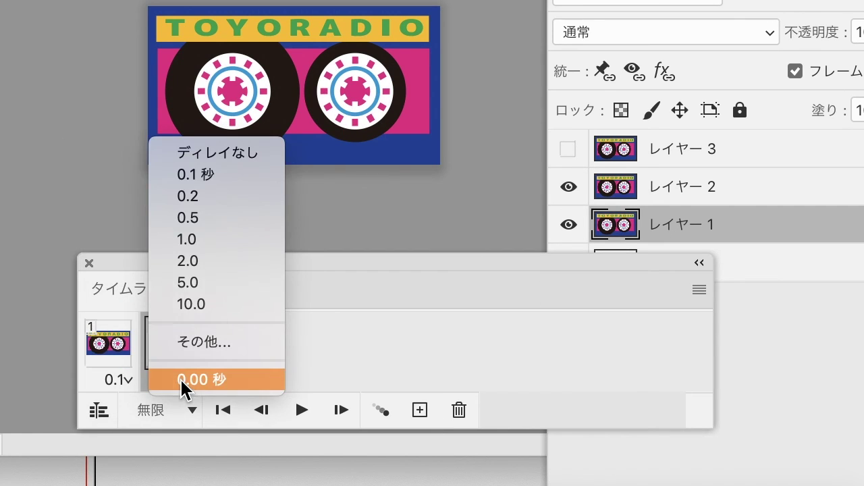
click(227, 174)
click(241, 382)
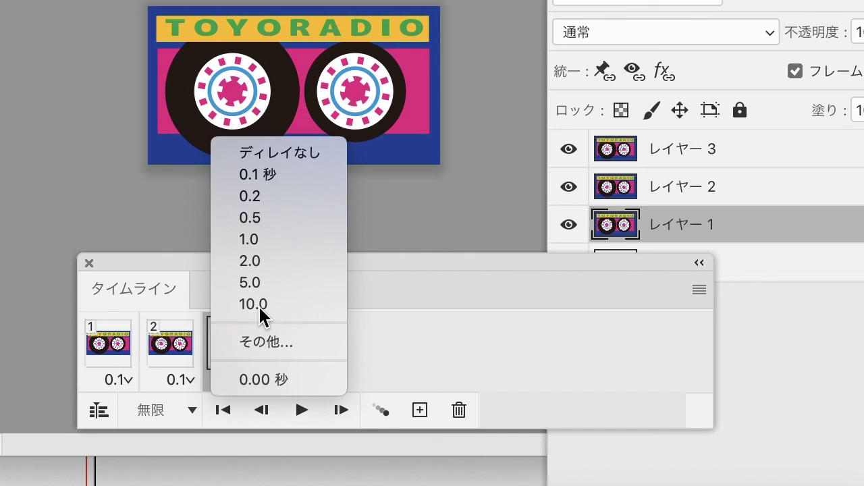
click(286, 174)
click(301, 411)
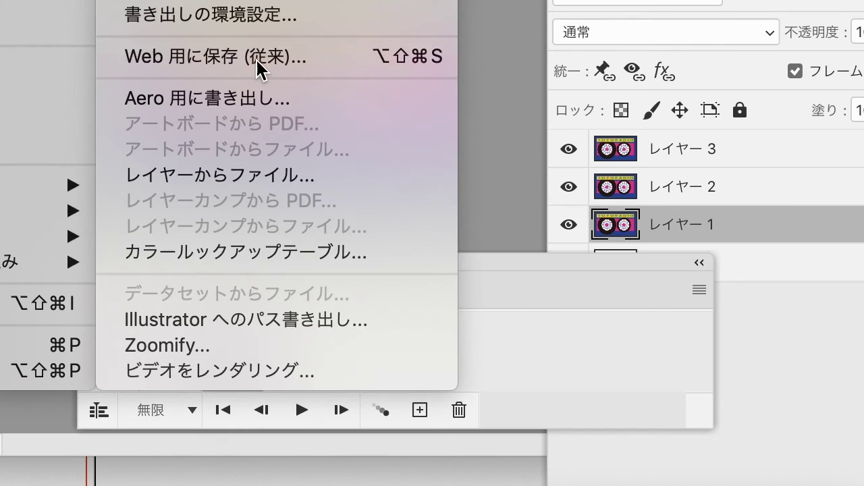
Save the animation through Web 用に保存 (従来) as カセット.gif and preview it full-screen
click(256, 58)
key(Return)
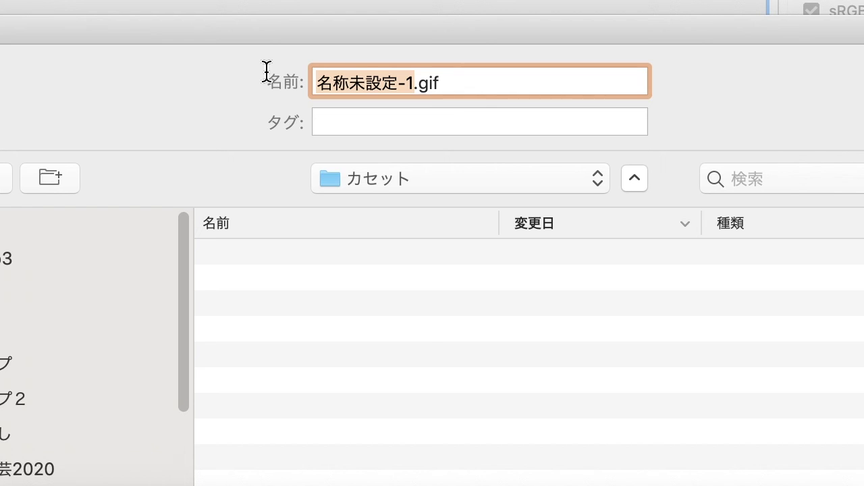
text(ka)
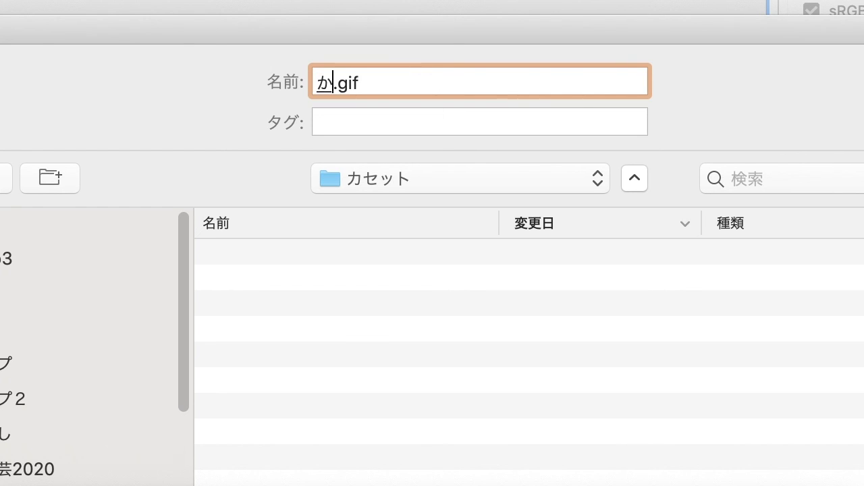
text(setto)
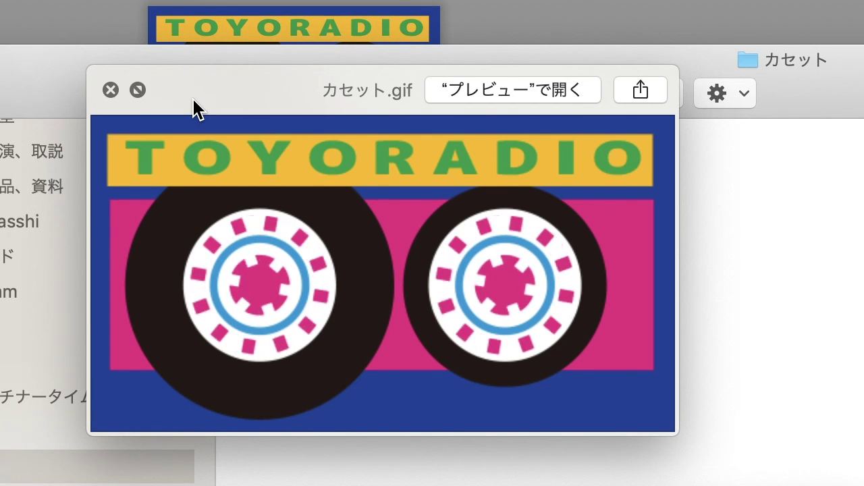
click(137, 90)
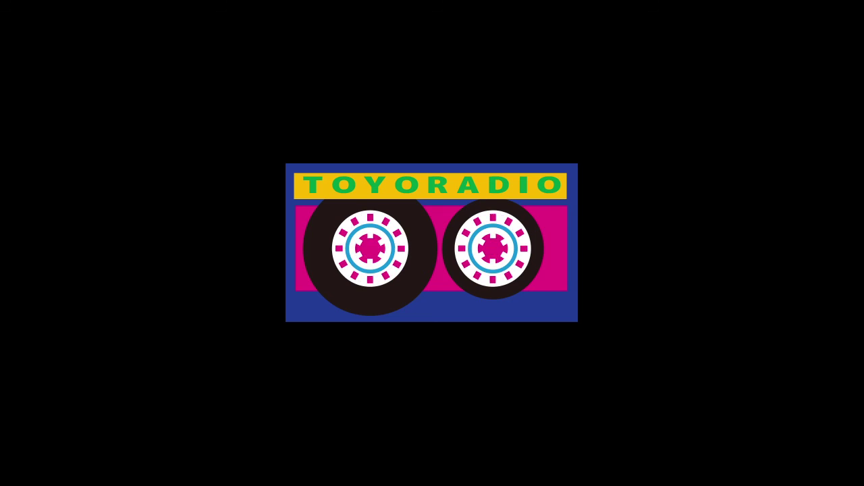